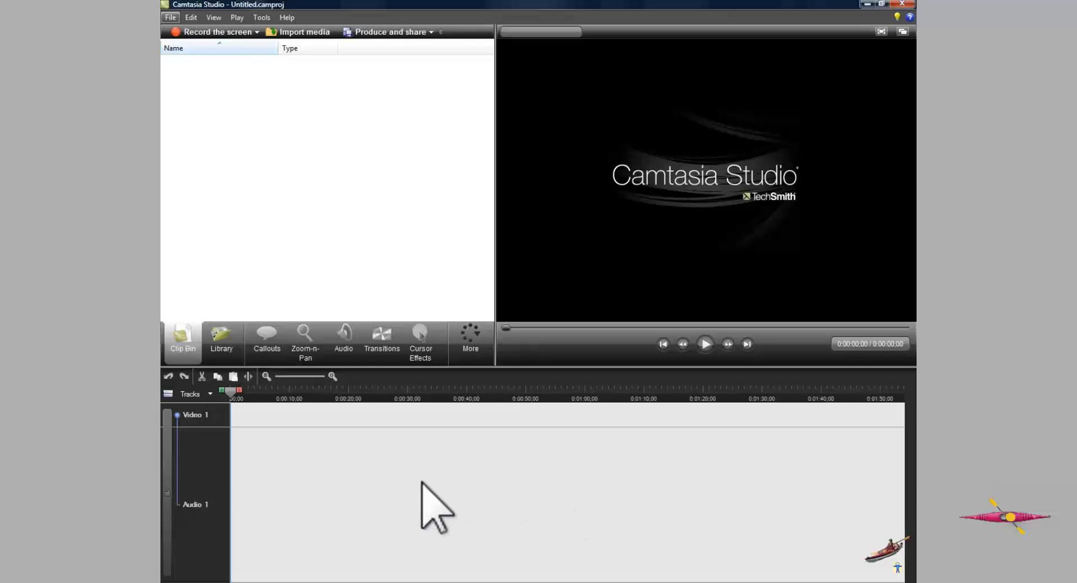
- Add the PlaceholderForSMCallouts video from the library to the timeline
click(224, 358)
mouse_move(188, 151)
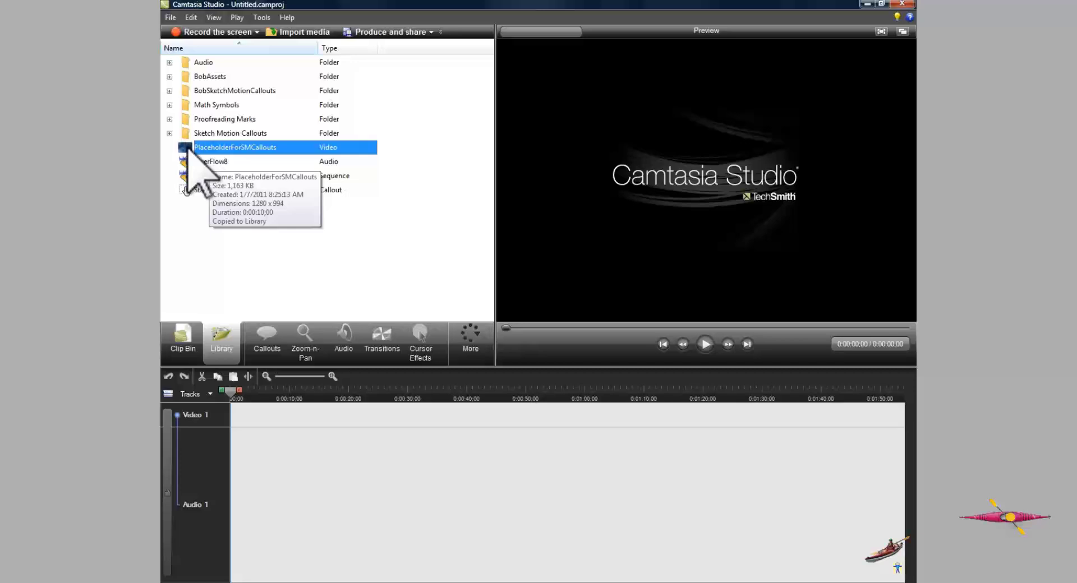
right_click(188, 149)
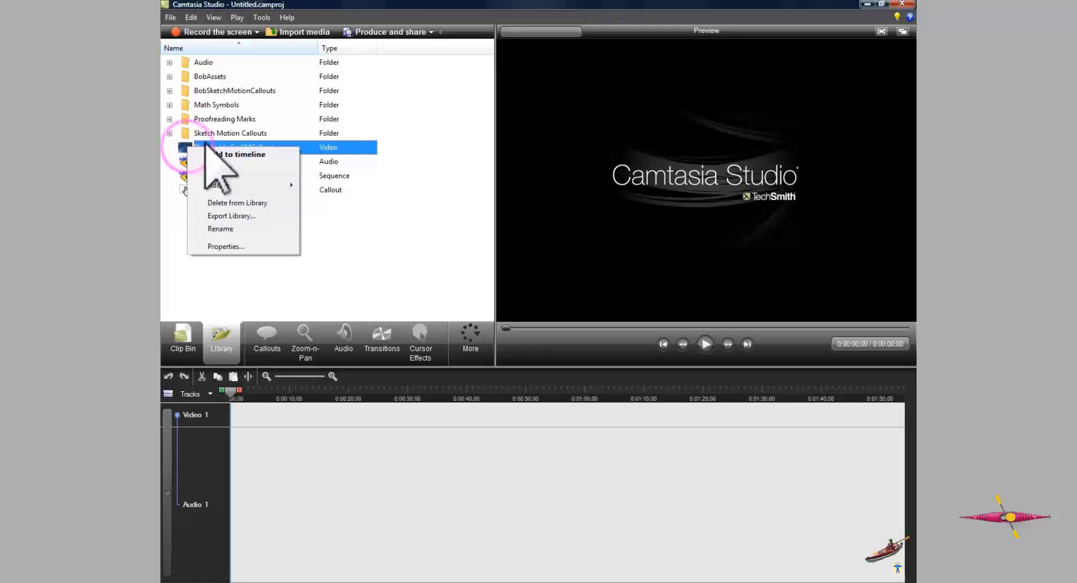
click(234, 157)
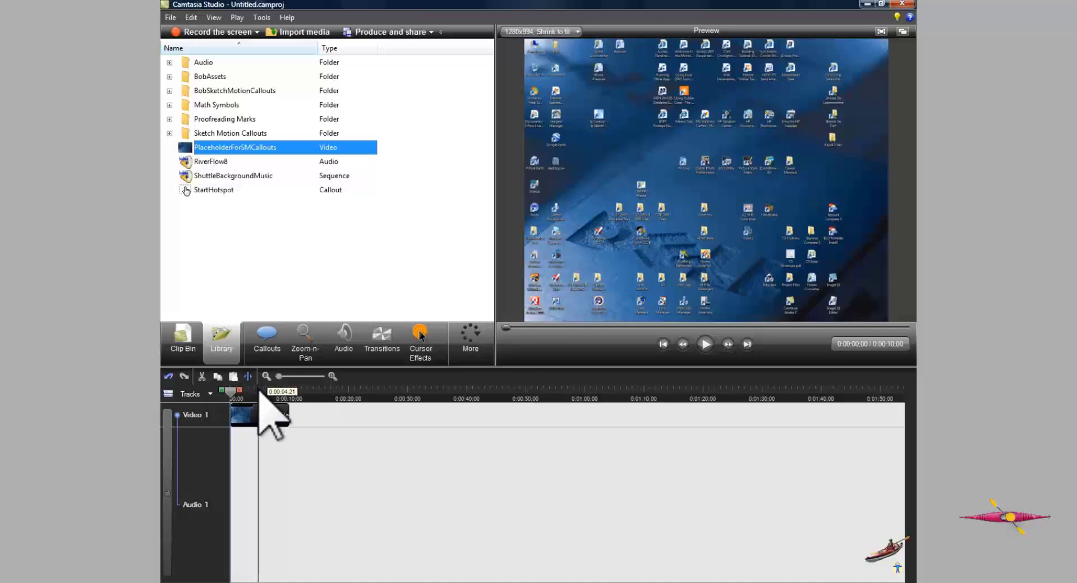
- Add a Sketch Motion scribble callout at about 4 seconds into the video
click(258, 391)
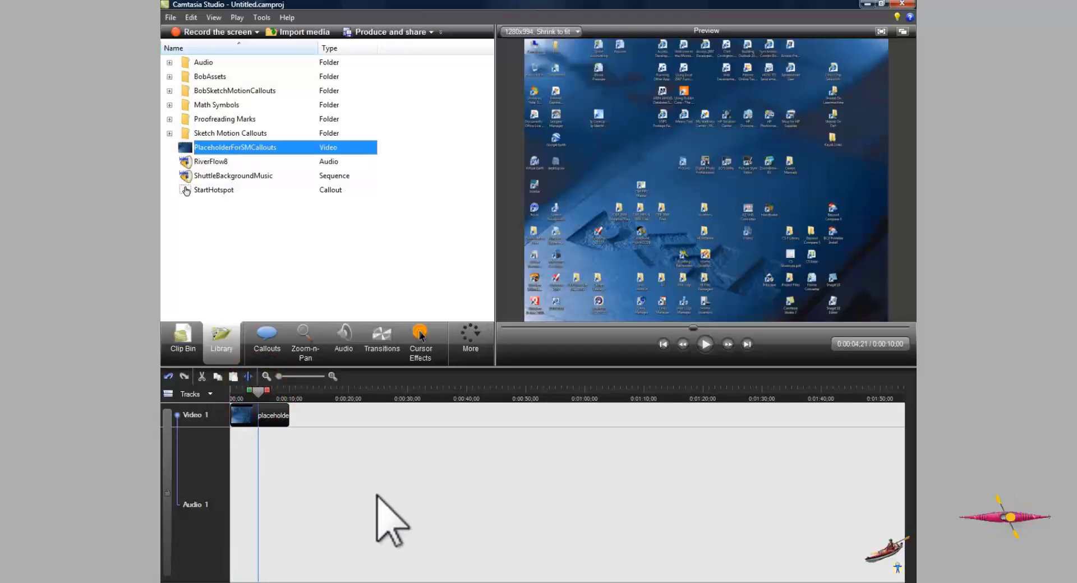
click(264, 349)
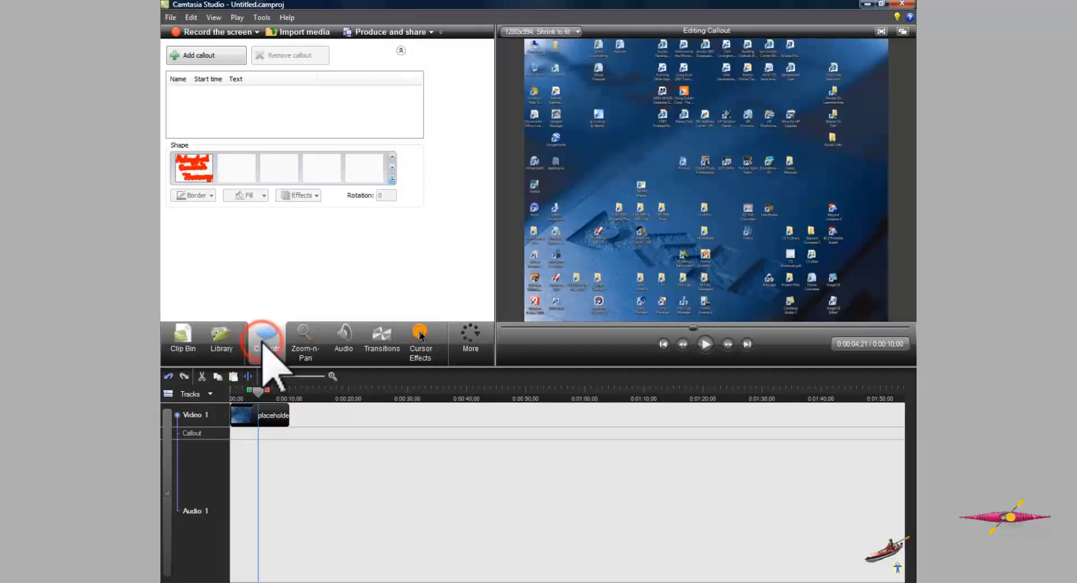
click(392, 180)
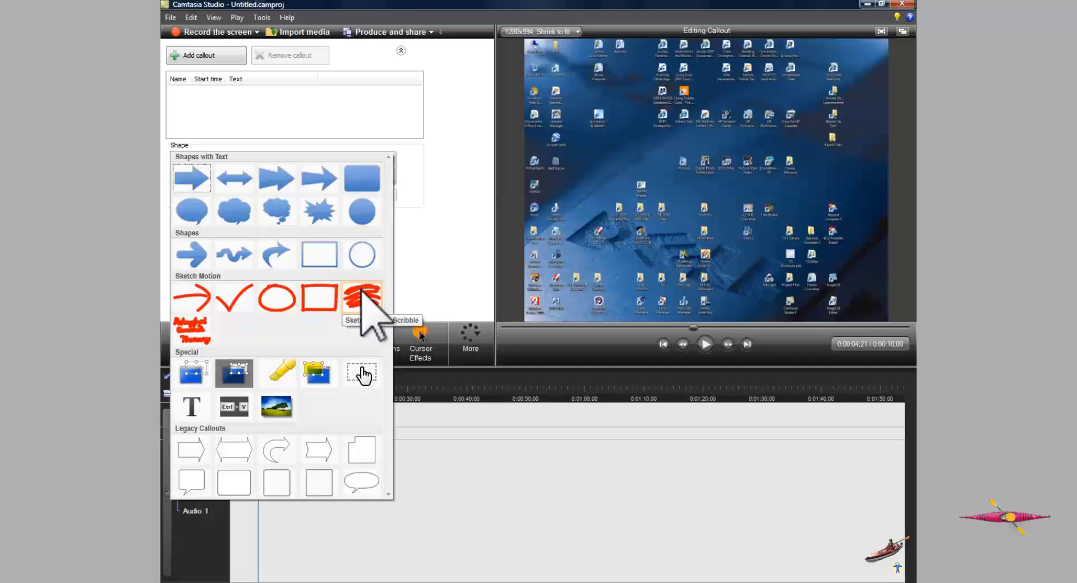
click(363, 297)
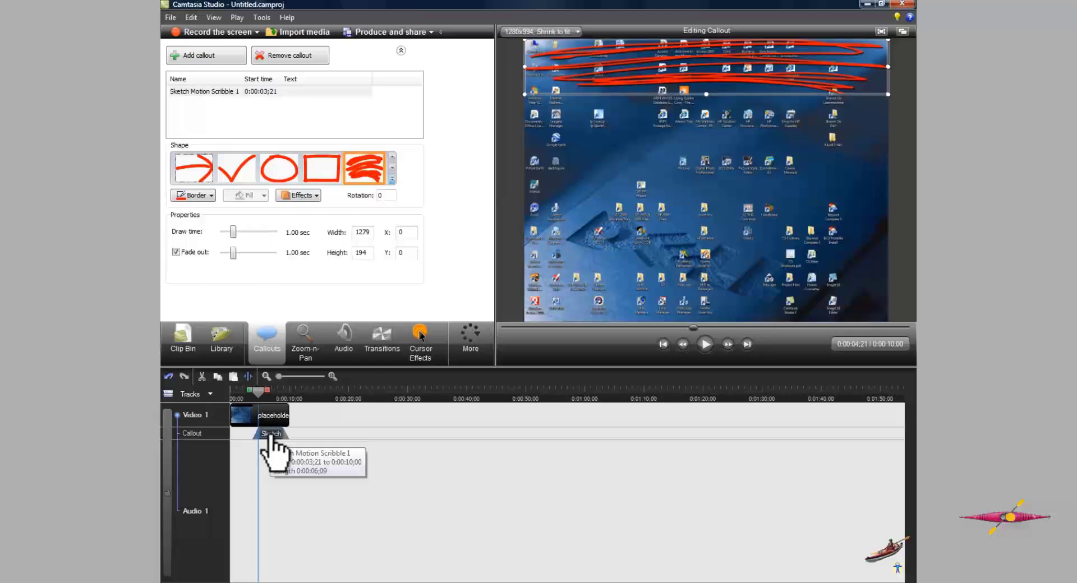
- Add the scribble callout to the library and rename it MyCallout-Callout_2011-01-12_082952
right_click(272, 434)
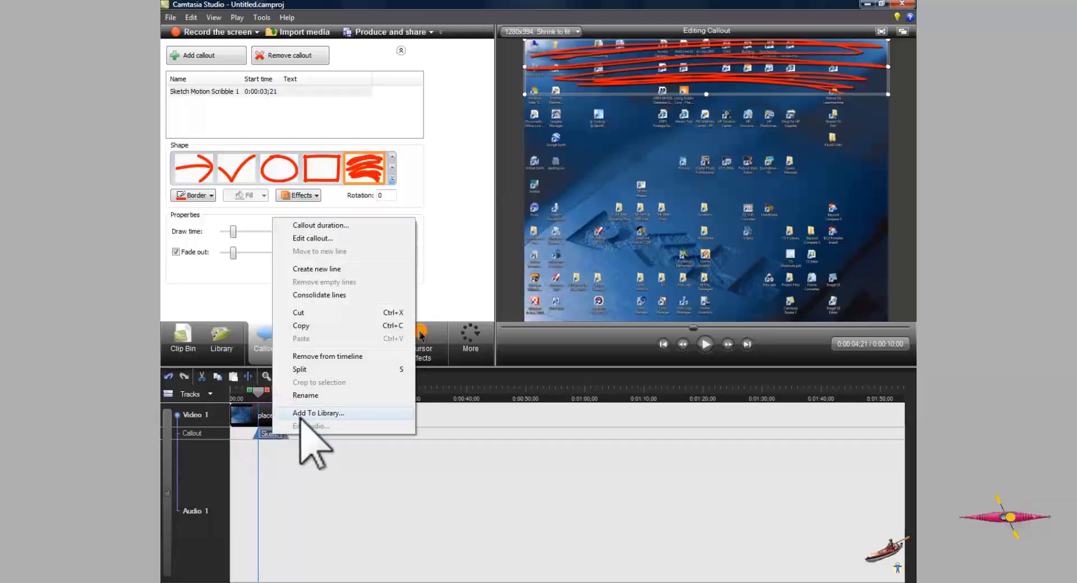
click(301, 415)
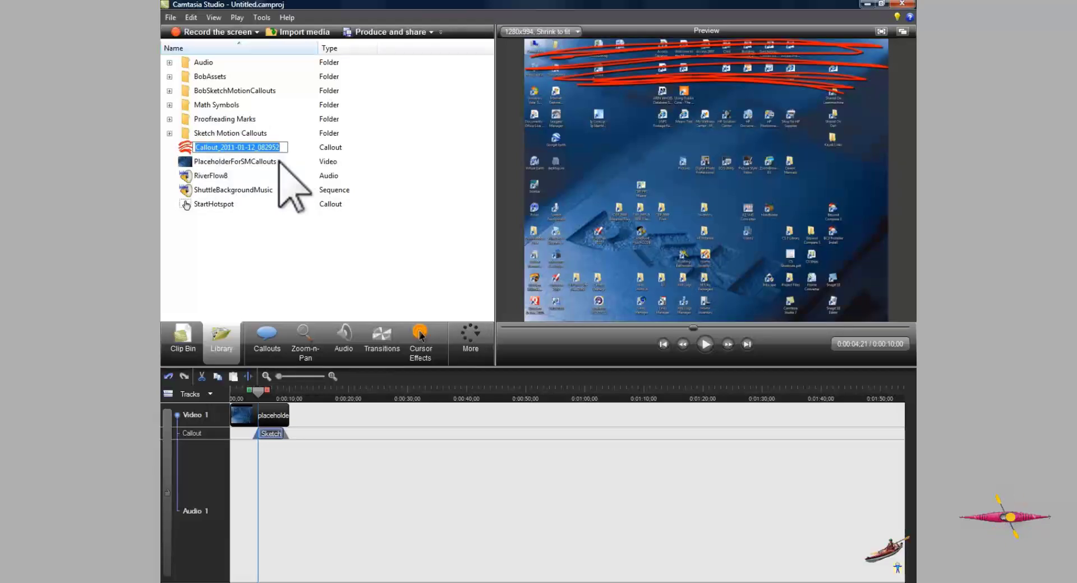
key(Home)
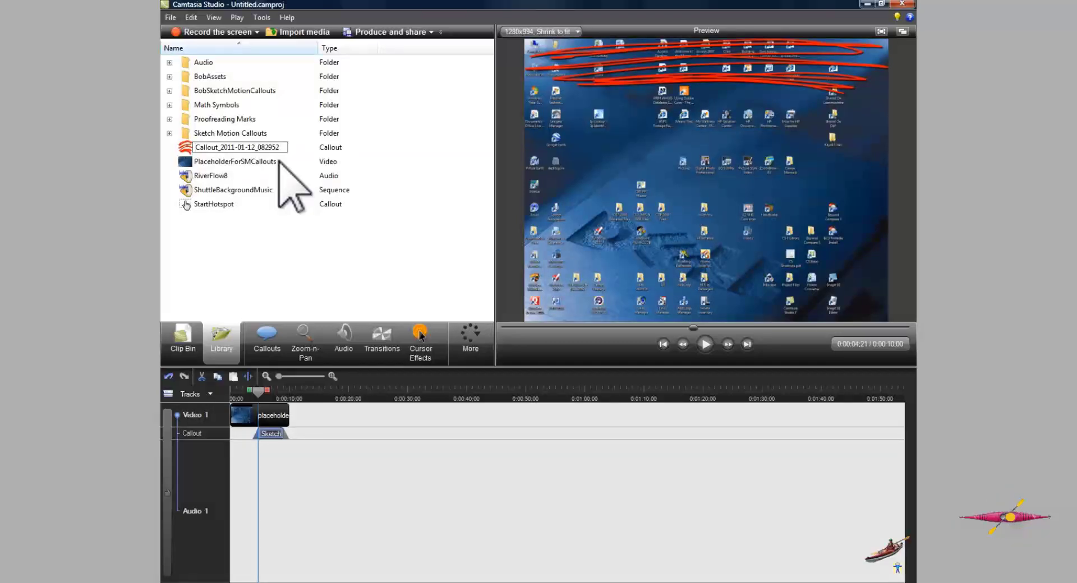
text(MyCallout)
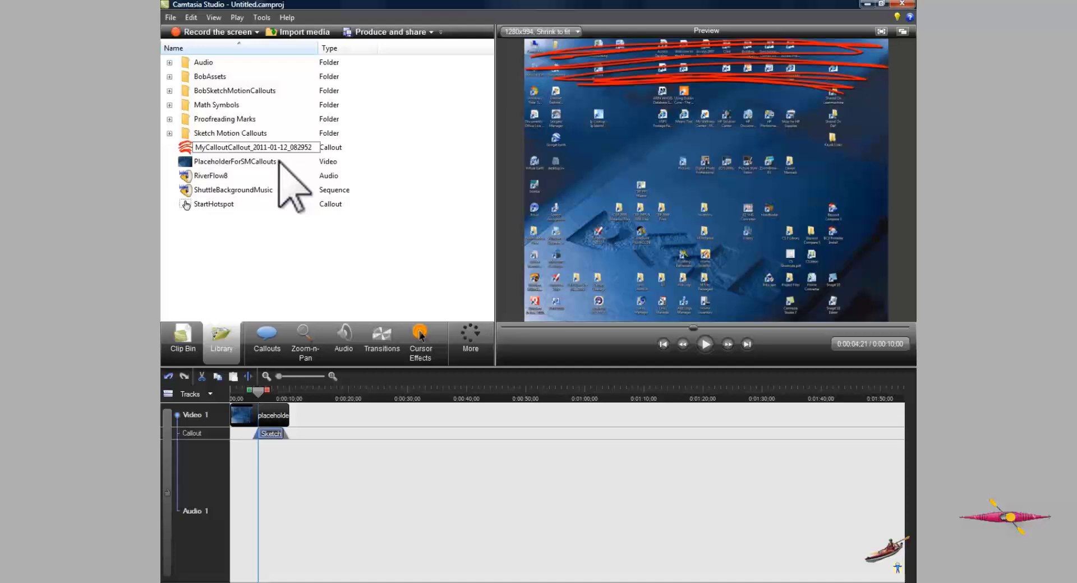
text(-)
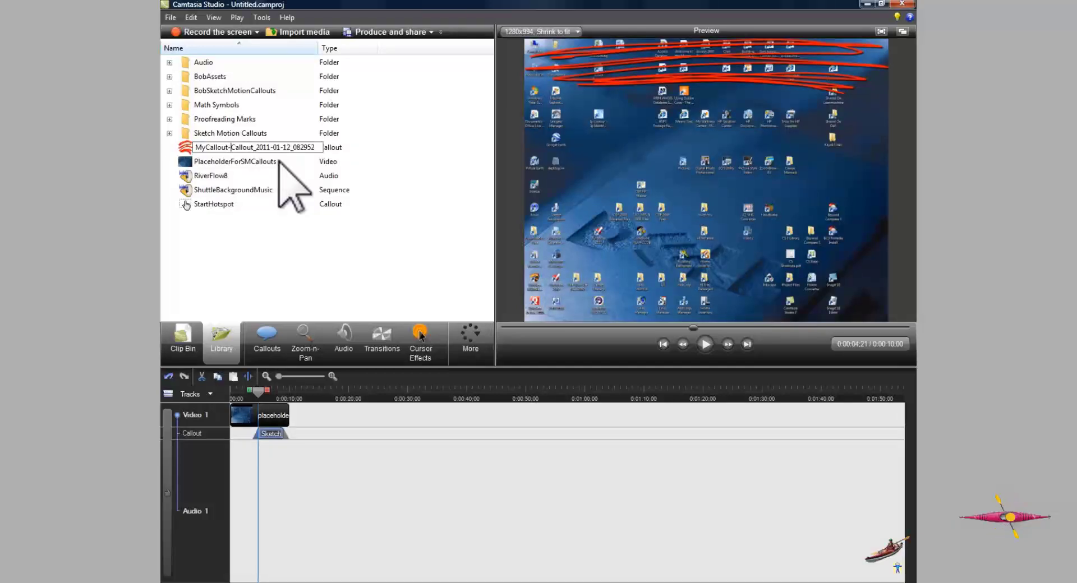
key(Return)
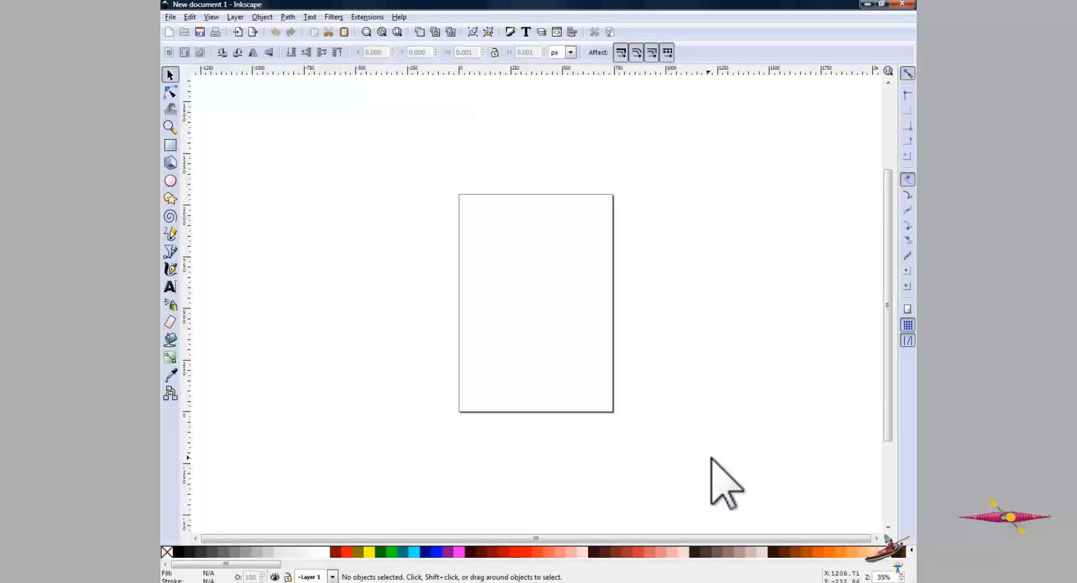
- Switch to Inkscape, zoom to 100%, and draw the word 'Bob' freehand with the Pencil tool
click(896, 577)
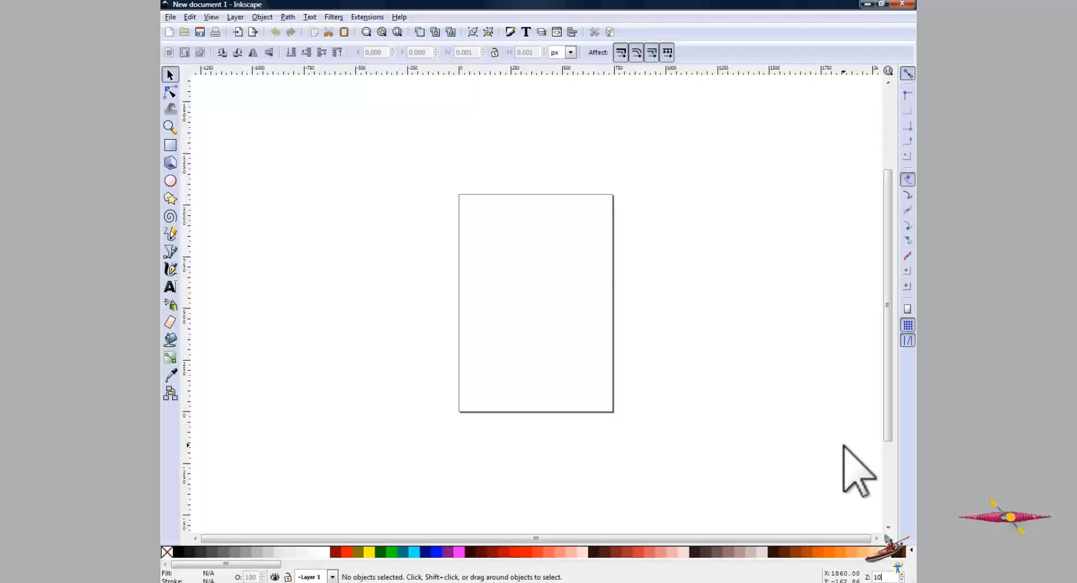
key(Return)
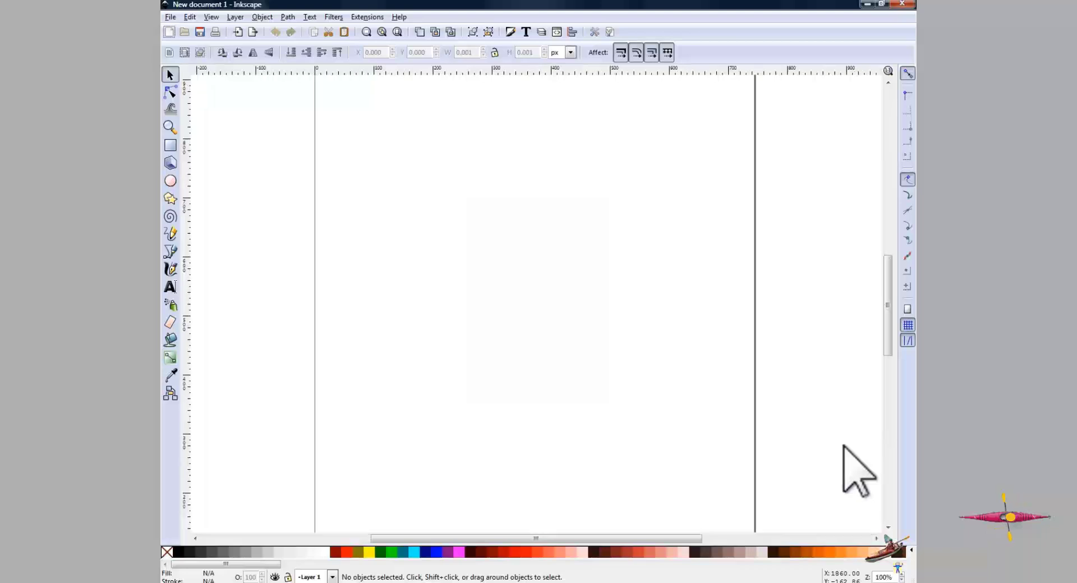
click(171, 234)
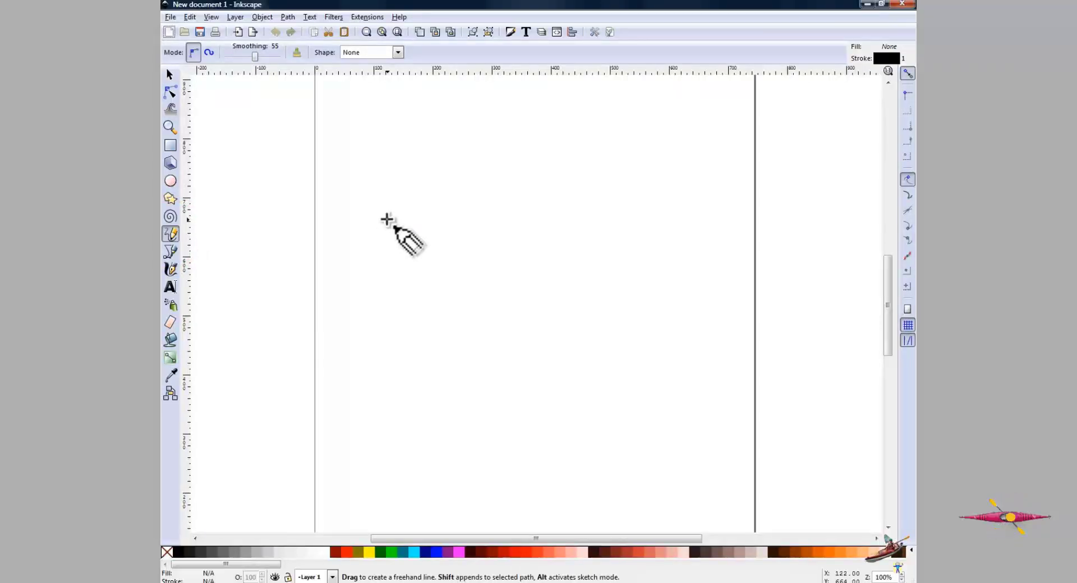
drag(379, 194, 345, 310)
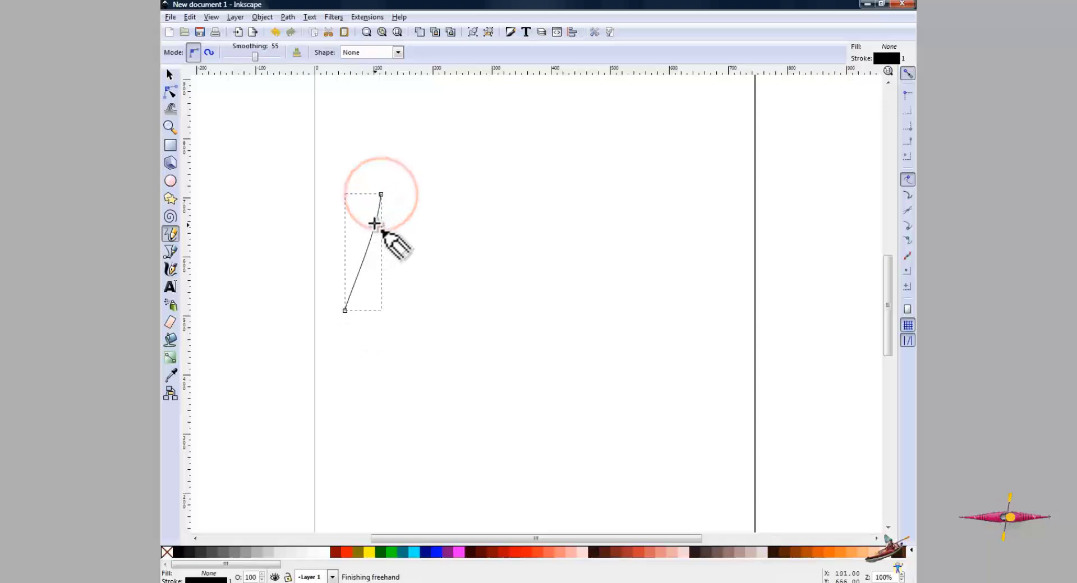
click(378, 198)
mouse_move(378, 198)
mouse_down()
mouse_move(423, 238)
mouse_move(360, 245)
mouse_move(413, 251)
mouse_move(418, 295)
mouse_move(363, 309)
mouse_up()
mouse_move(529, 264)
mouse_down()
mouse_move(501, 264)
mouse_move(495, 304)
mouse_move(519, 313)
mouse_move(520, 263)
mouse_up()
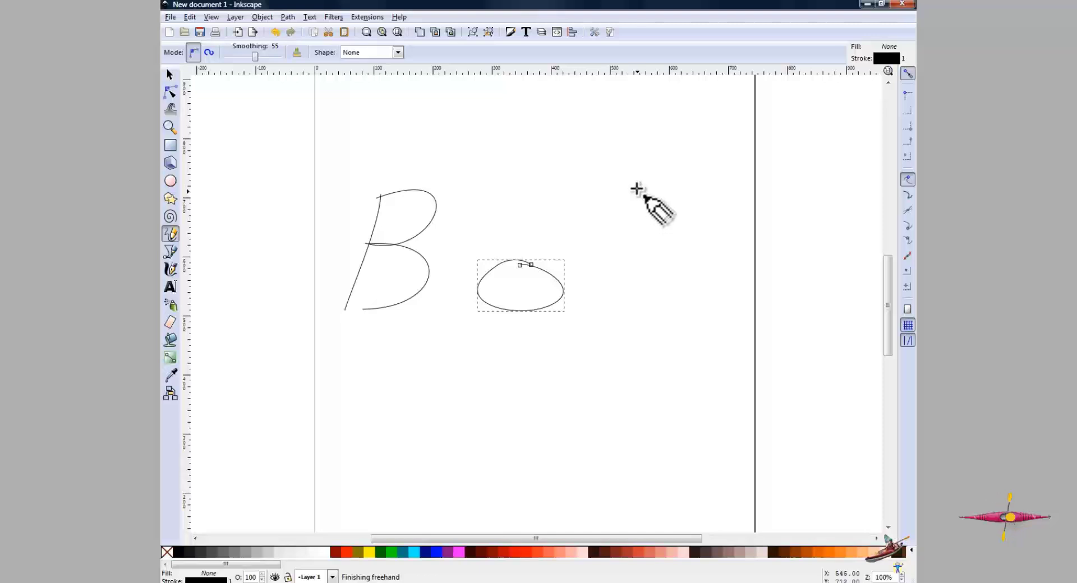
drag(637, 189, 628, 299)
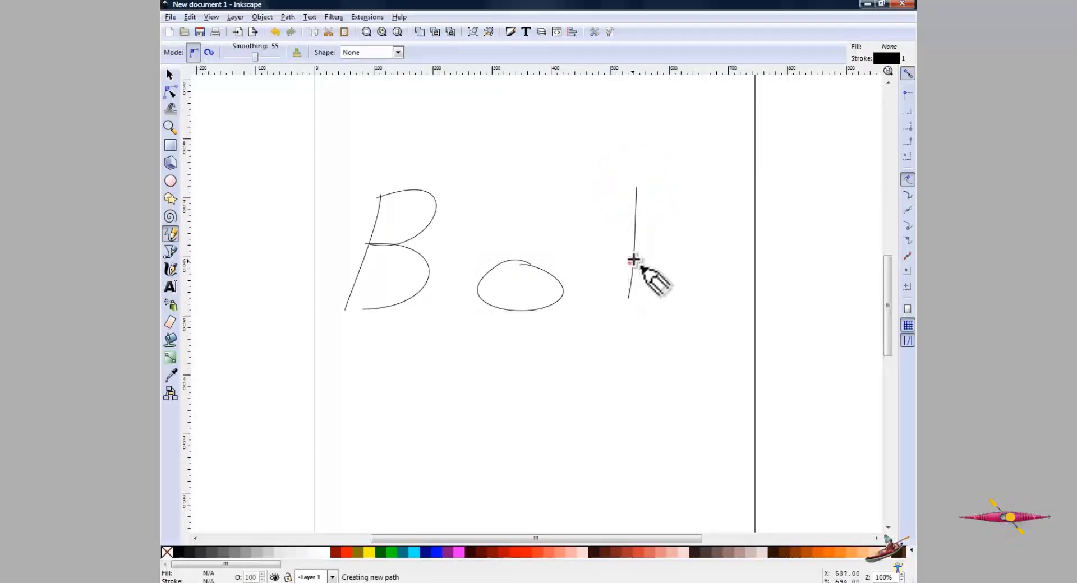
mouse_move(632, 261)
mouse_down()
mouse_move(660, 281)
mouse_move(627, 302)
mouse_up()
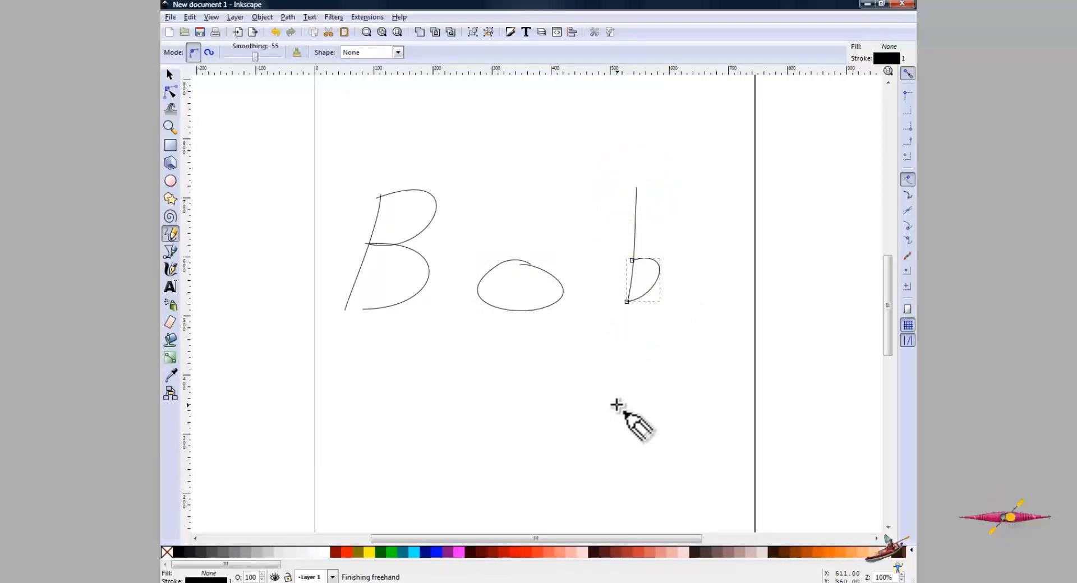
- Select all the letter strokes and scale them down to about 407 × 145 px
click(170, 74)
drag(333, 150, 706, 366)
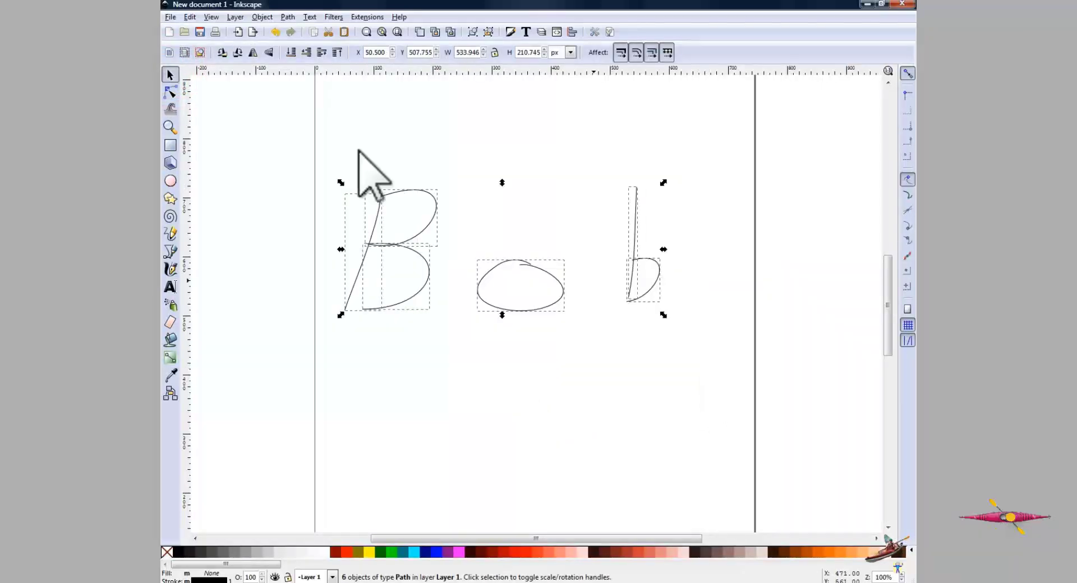
drag(341, 183, 535, 220)
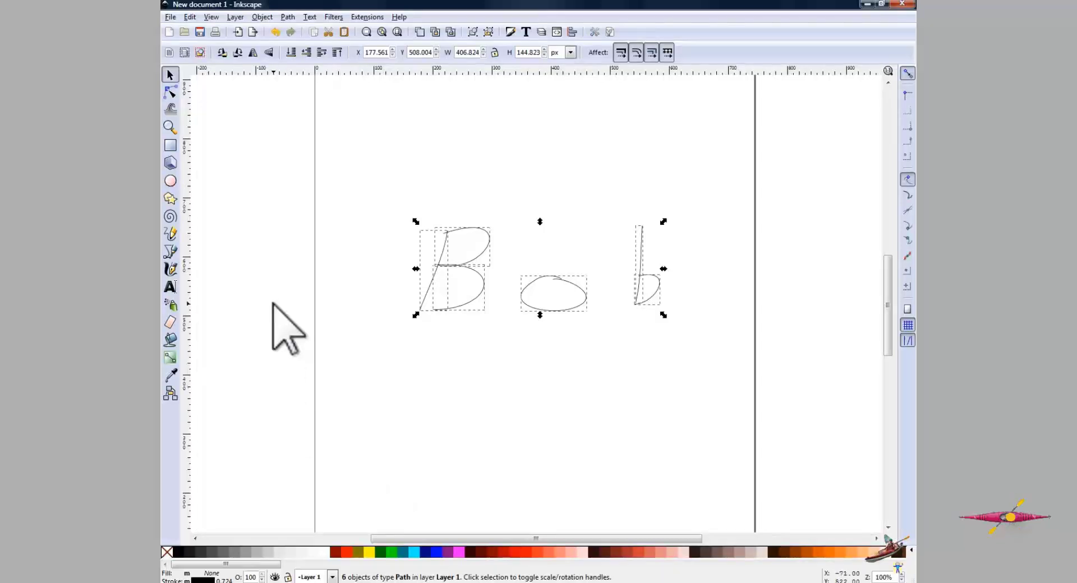
- Save the drawing over anim_scribble.svg in the library's Callout_2011-01-12_082952 folder
click(170, 17)
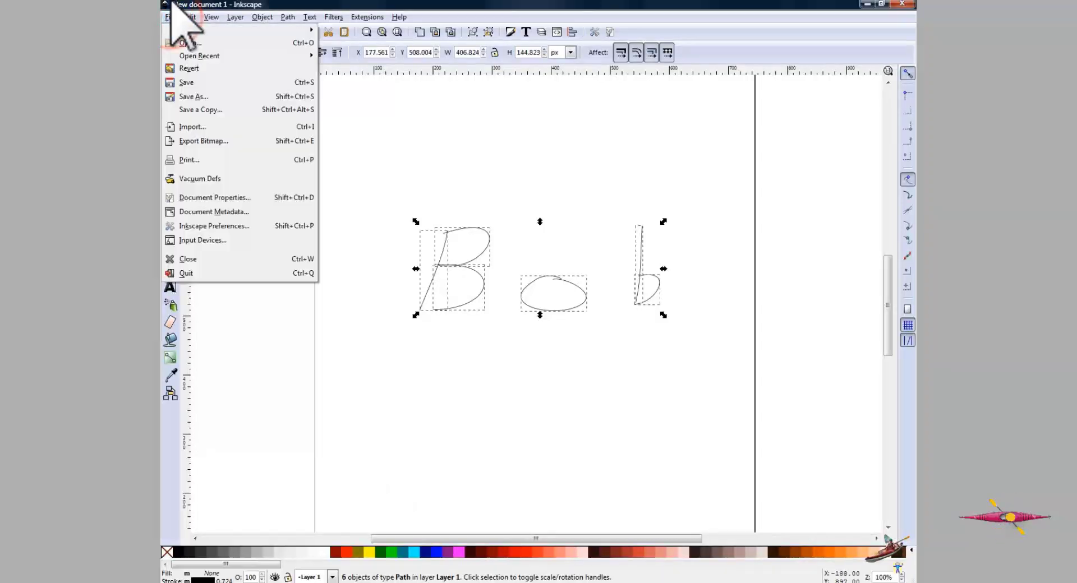
click(192, 97)
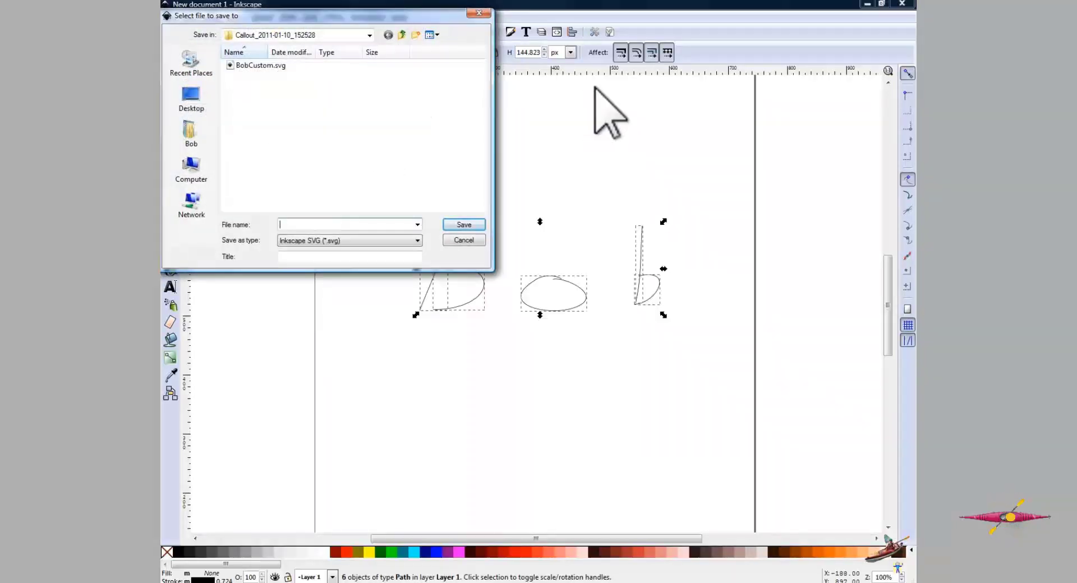
click(401, 34)
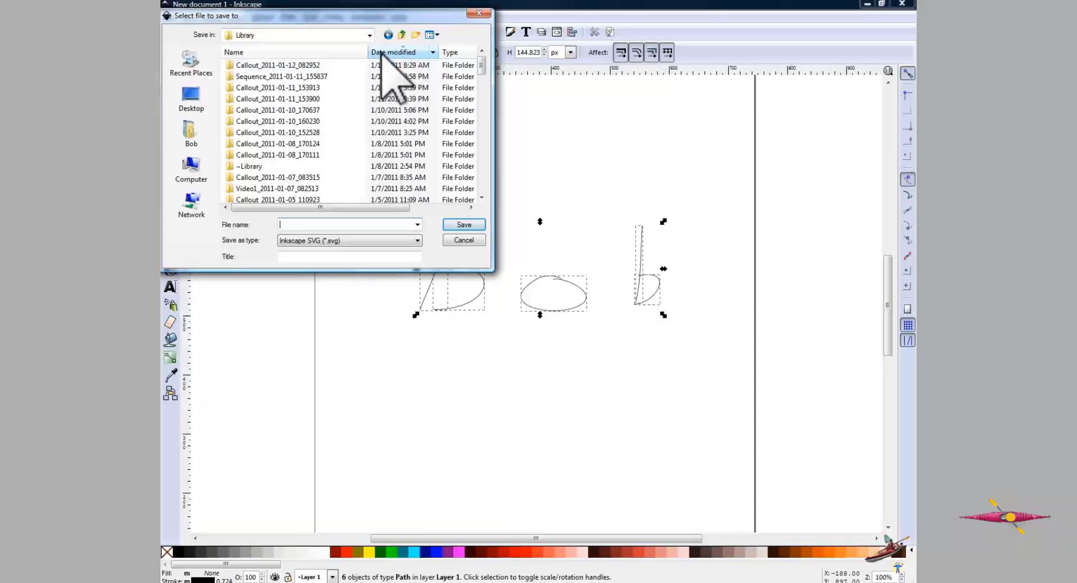
double_click(229, 65)
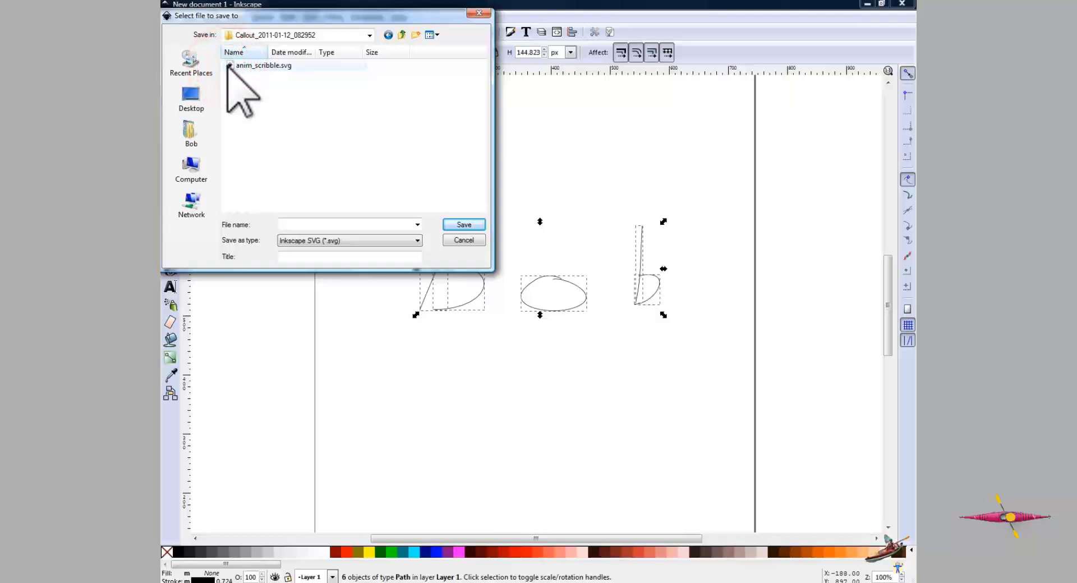
click(231, 66)
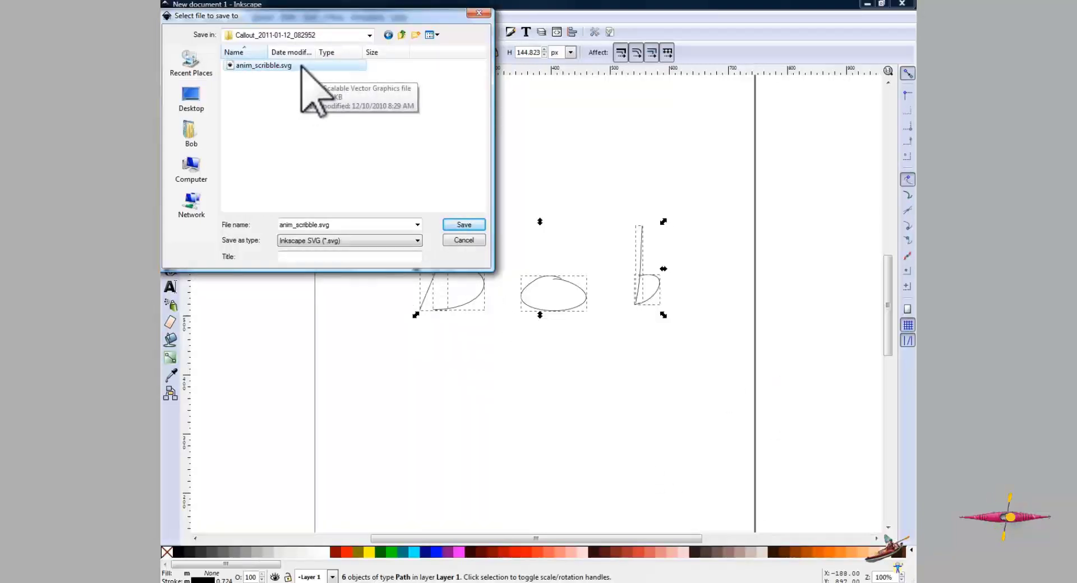
click(474, 224)
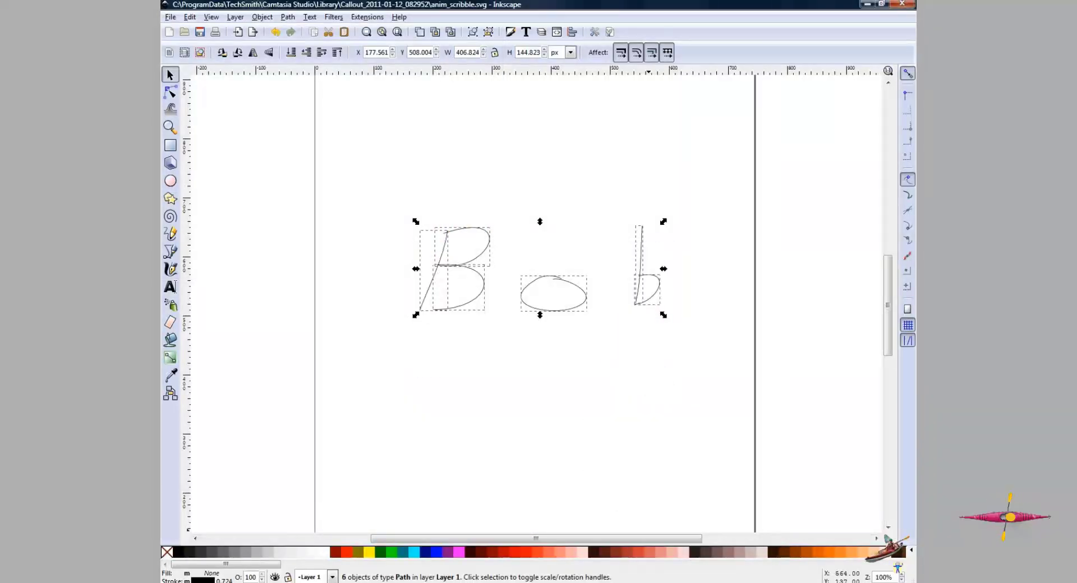
- Switch back to Camtasia Studio and delete the scribble callout from the timeline
mouse_move(567, 582)
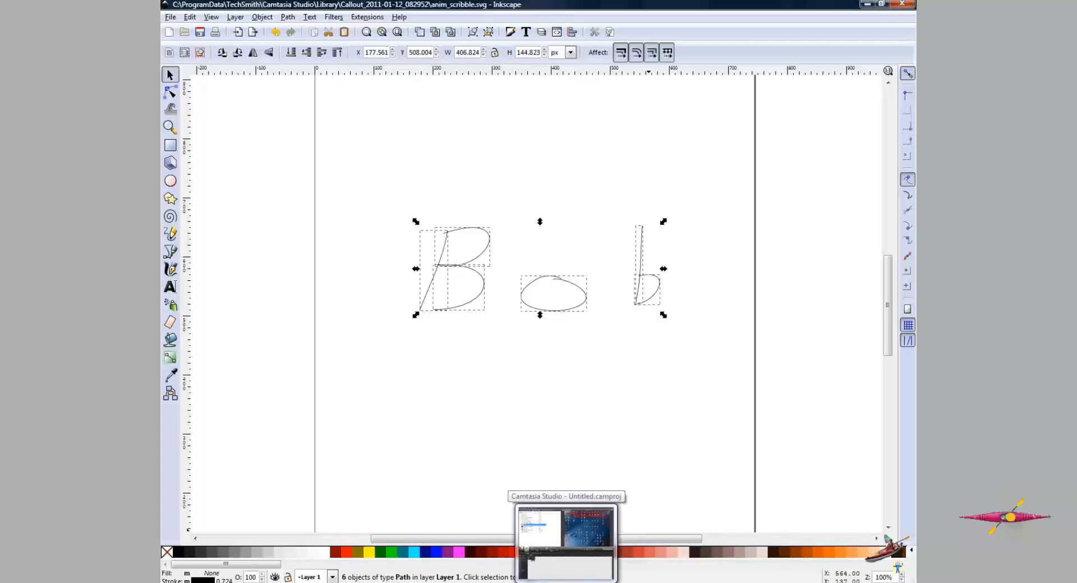
click(567, 581)
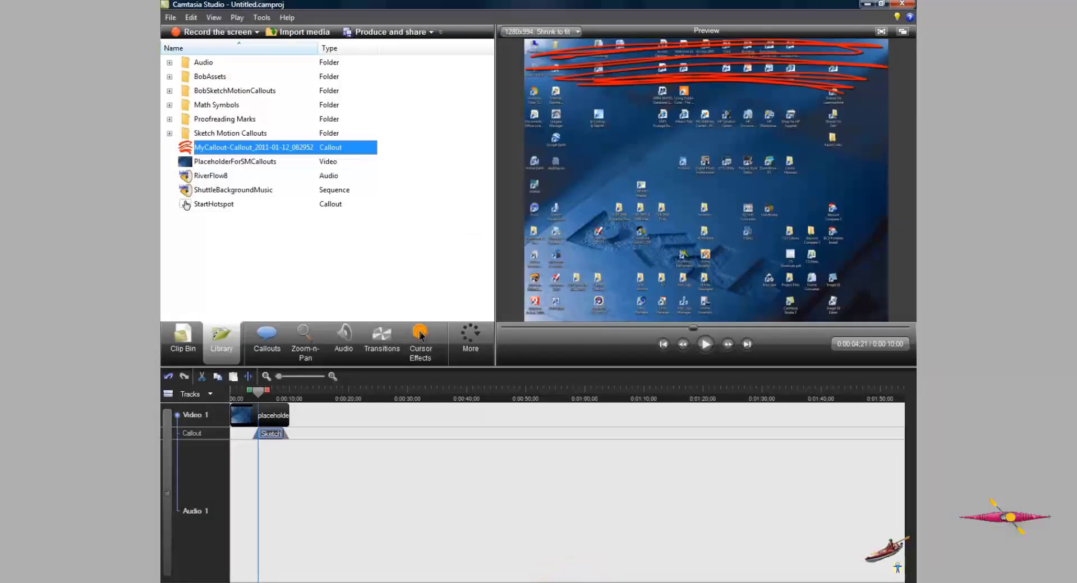
click(272, 434)
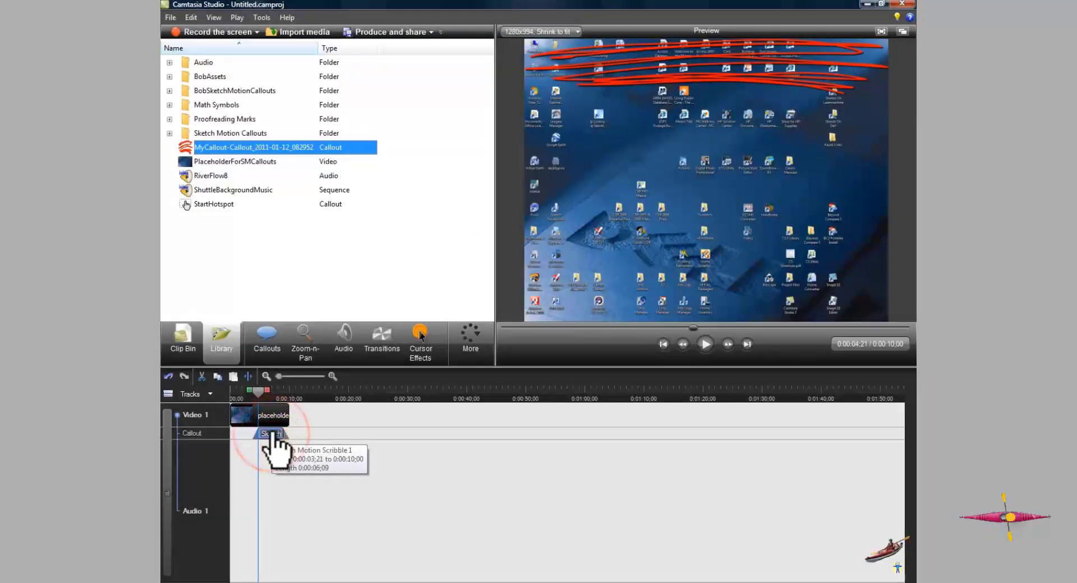
key(Delete)
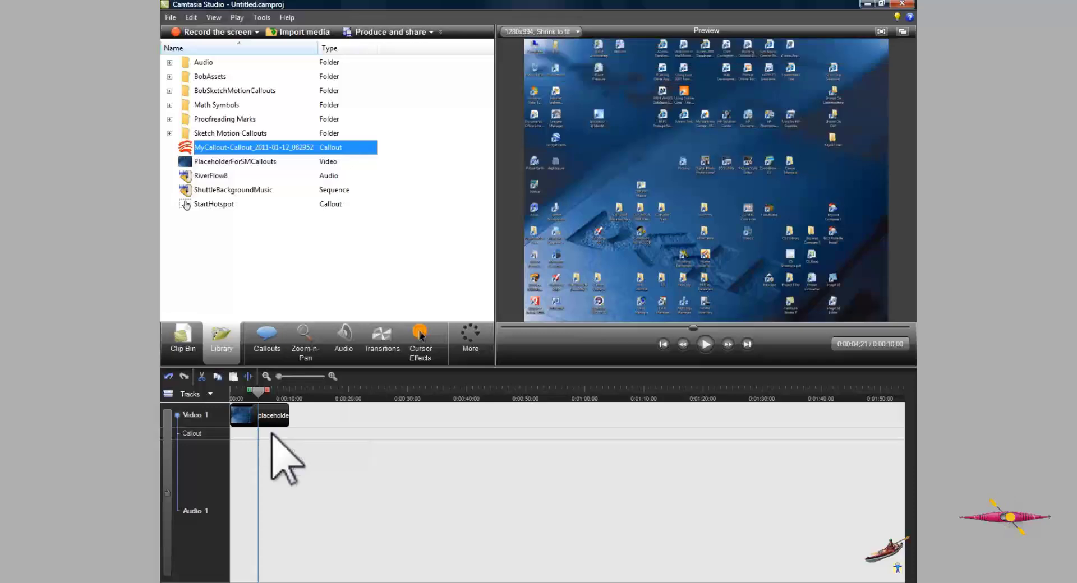
- Add the MyCallout-Callout_2011-01-12_082952 library callout to the timeline and move it down in the preview to Y 340
right_click(191, 148)
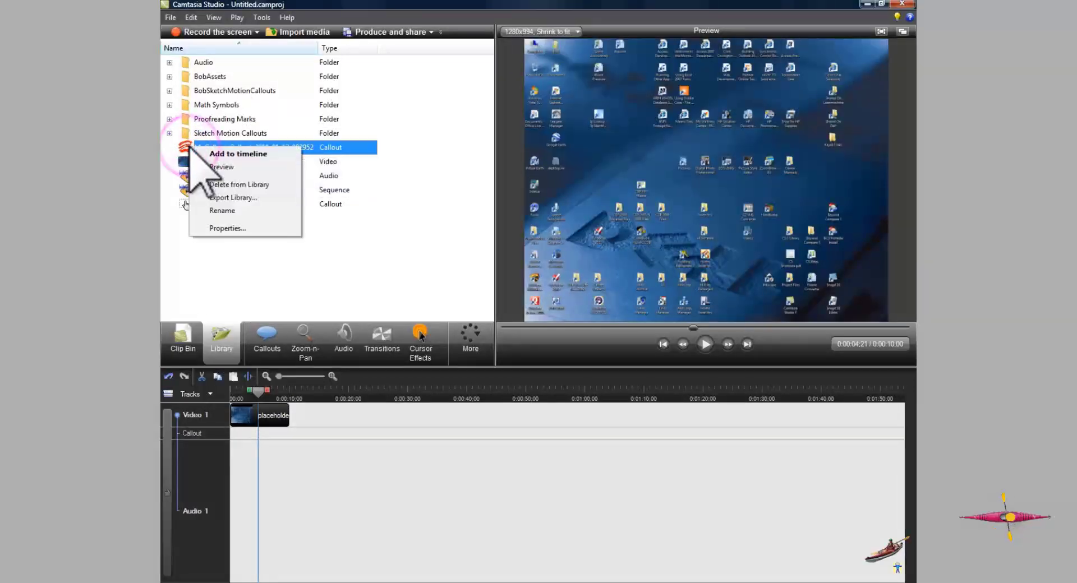
click(215, 151)
click(270, 394)
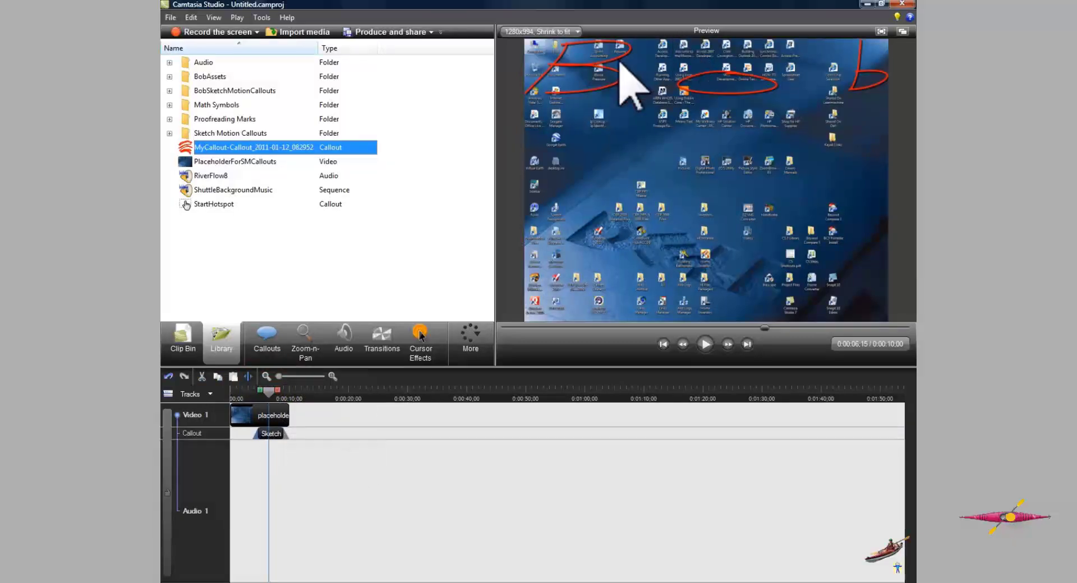
click(675, 79)
drag(669, 68, 670, 164)
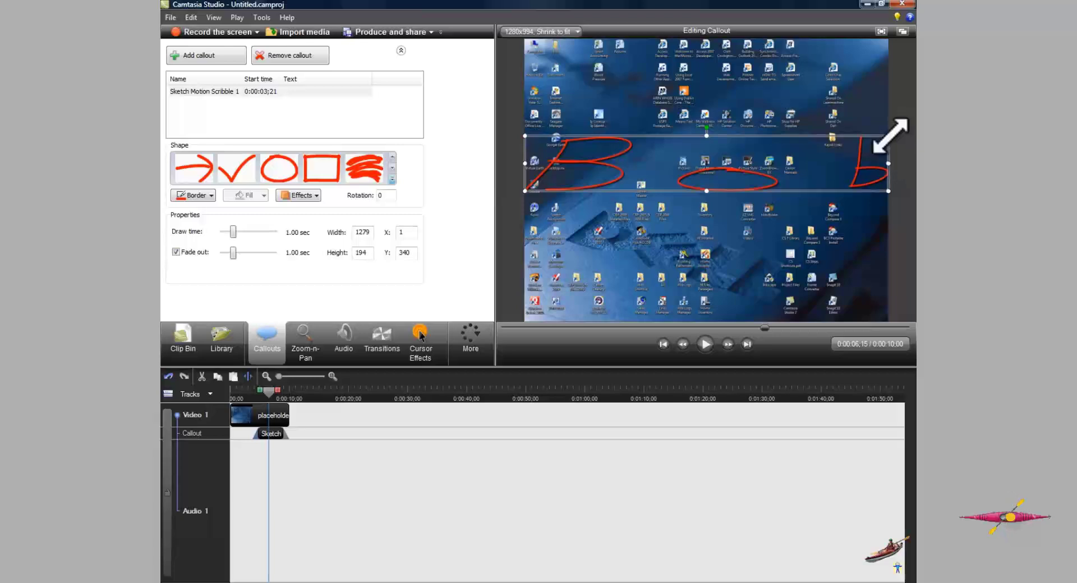
- Resize the Bob callout to about 521 × 159 and move it to the middle of the preview at X 350, Y 398
mouse_move(888, 135)
mouse_down()
mouse_move(762, 130)
mouse_move(672, 146)
mouse_up()
mouse_move(596, 171)
mouse_down()
mouse_move(704, 175)
mouse_move(685, 174)
mouse_up()
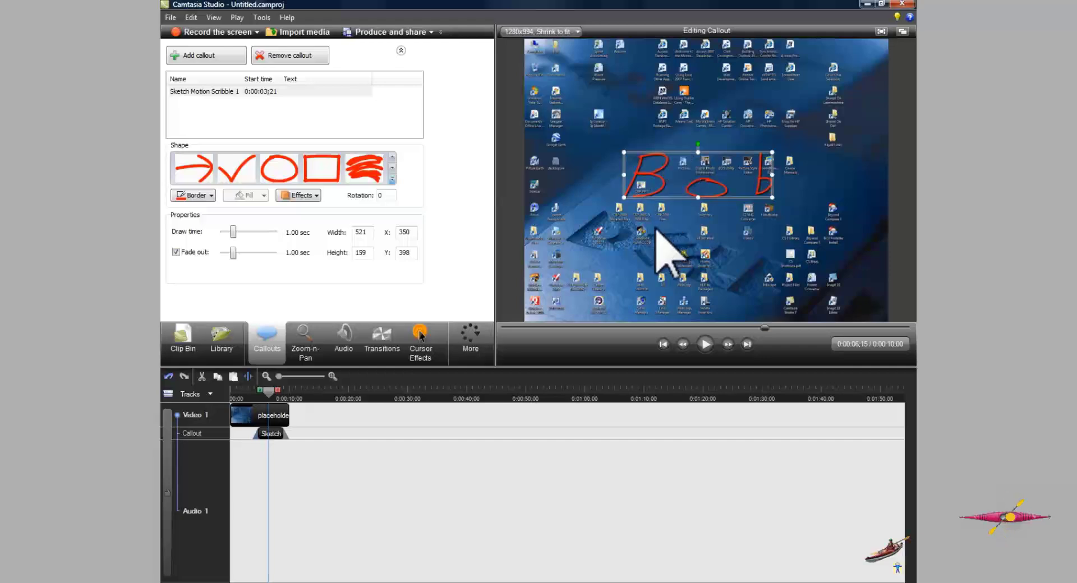
key(alt)
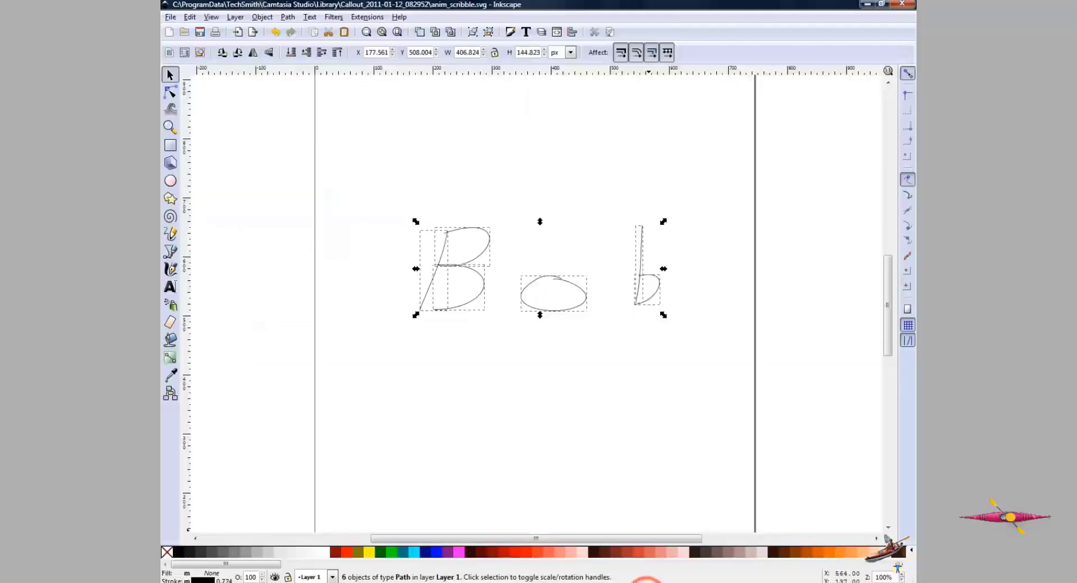
click(573, 582)
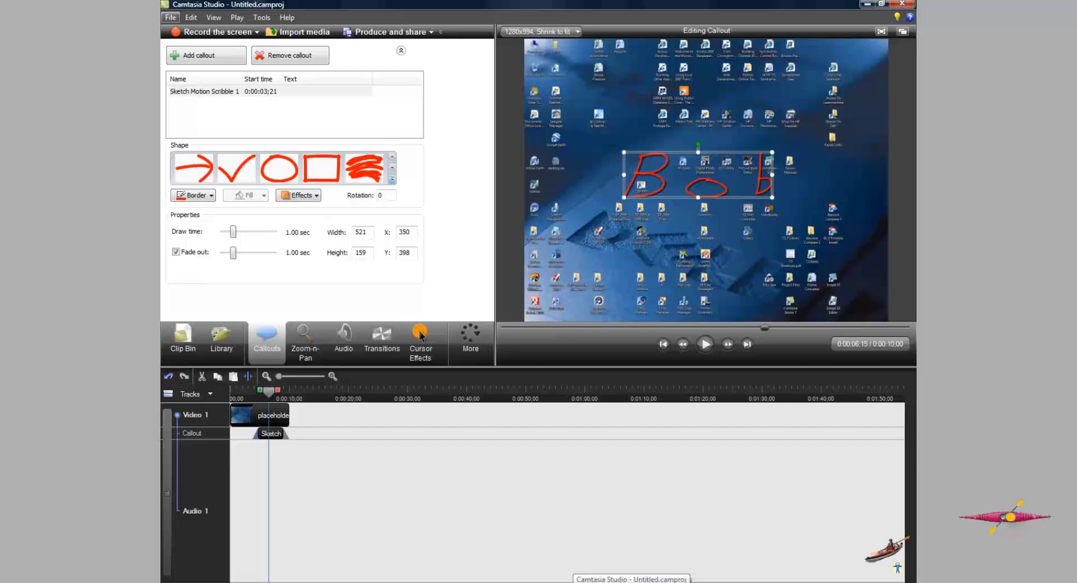
mouse_move(653, 582)
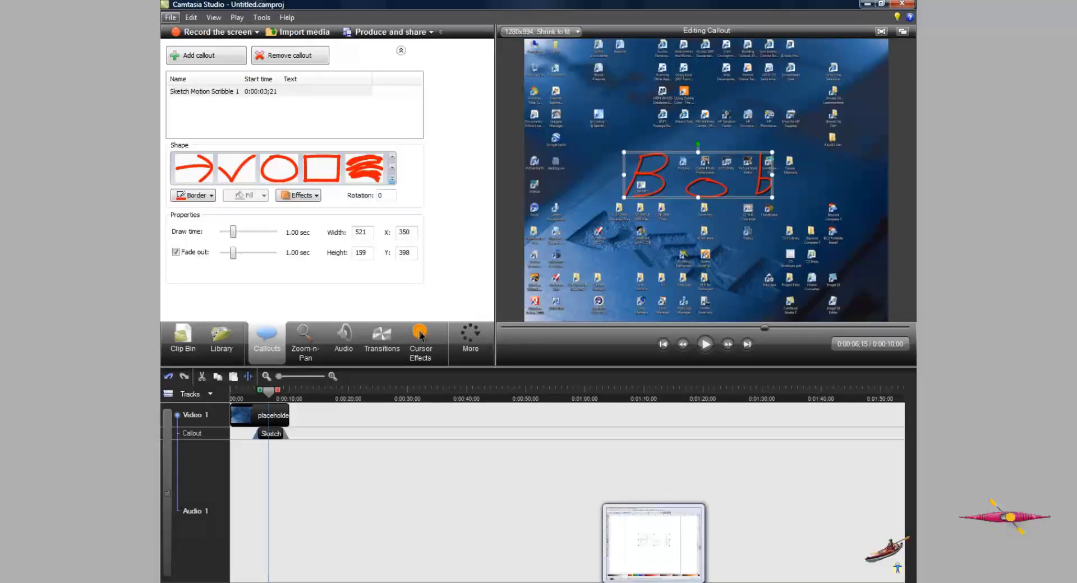
click(649, 582)
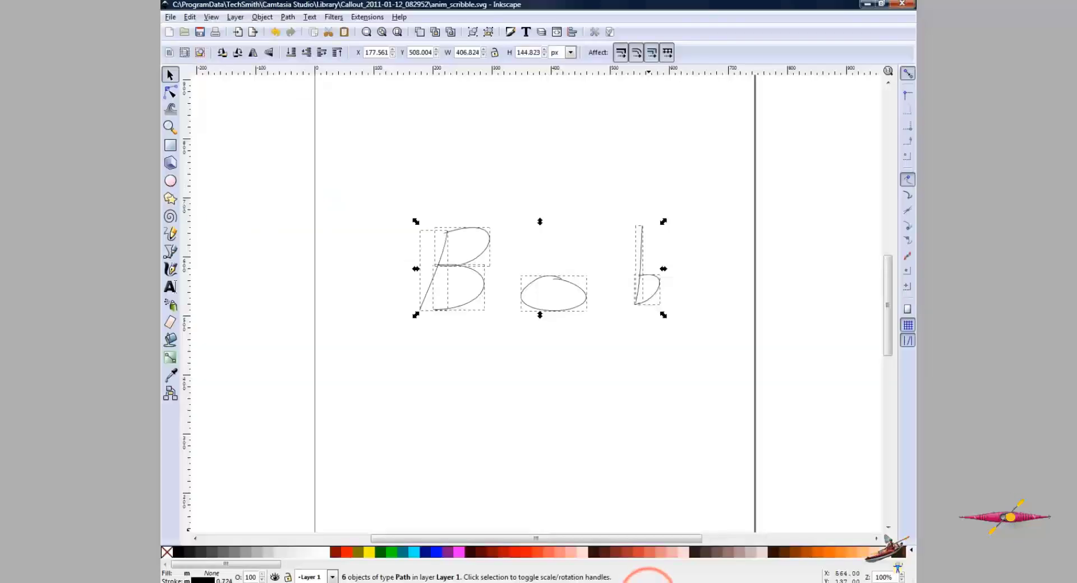
click(650, 582)
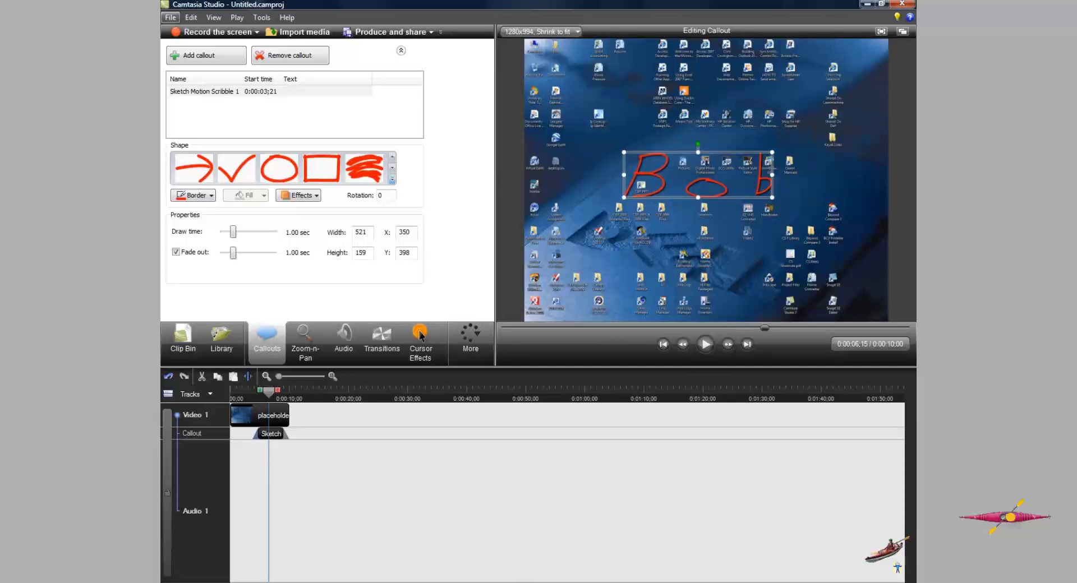
- Extend the placeholder video clip on the timeline to about 43 seconds long
click(286, 415)
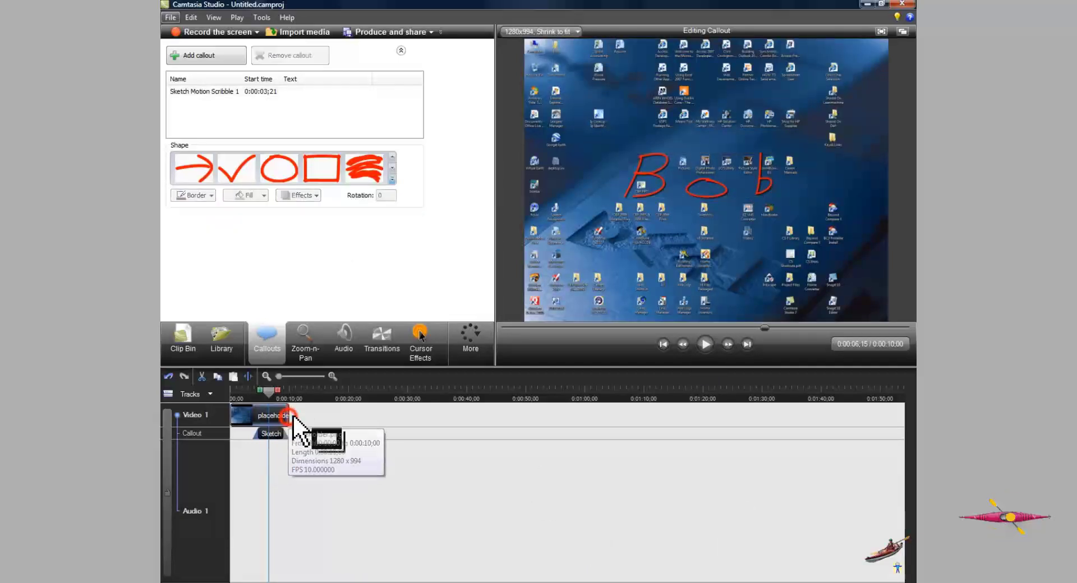
drag(290, 416, 484, 415)
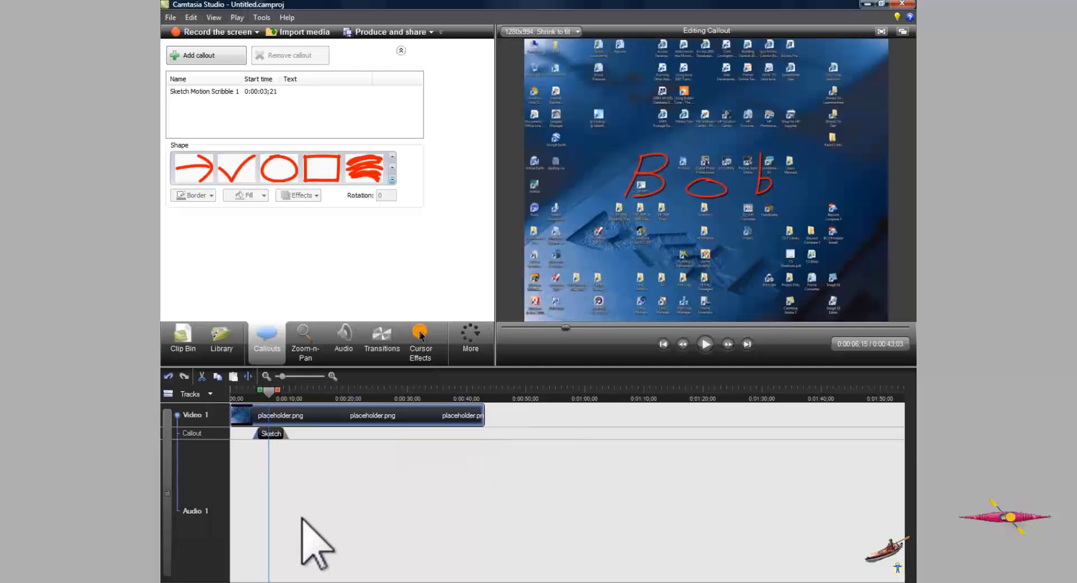
- Add the Bob callout from the timeline to the library under the name A
right_click(274, 434)
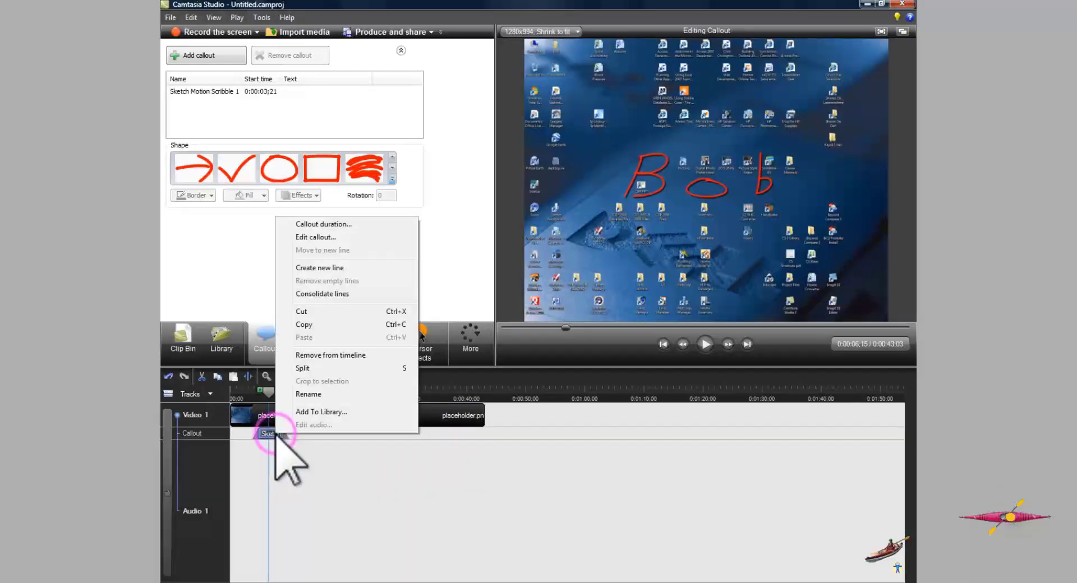
click(307, 412)
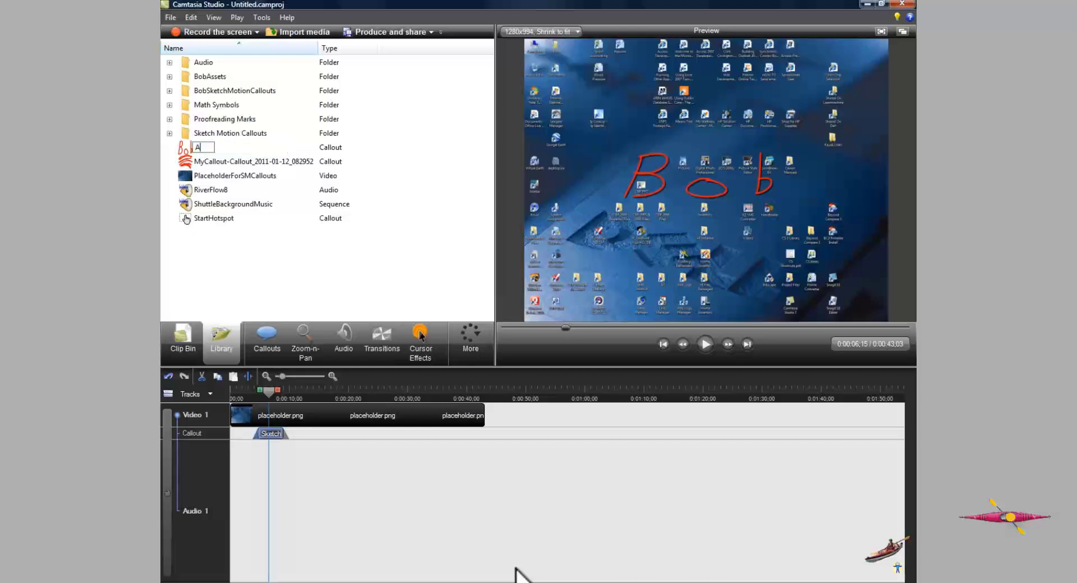
key(Return)
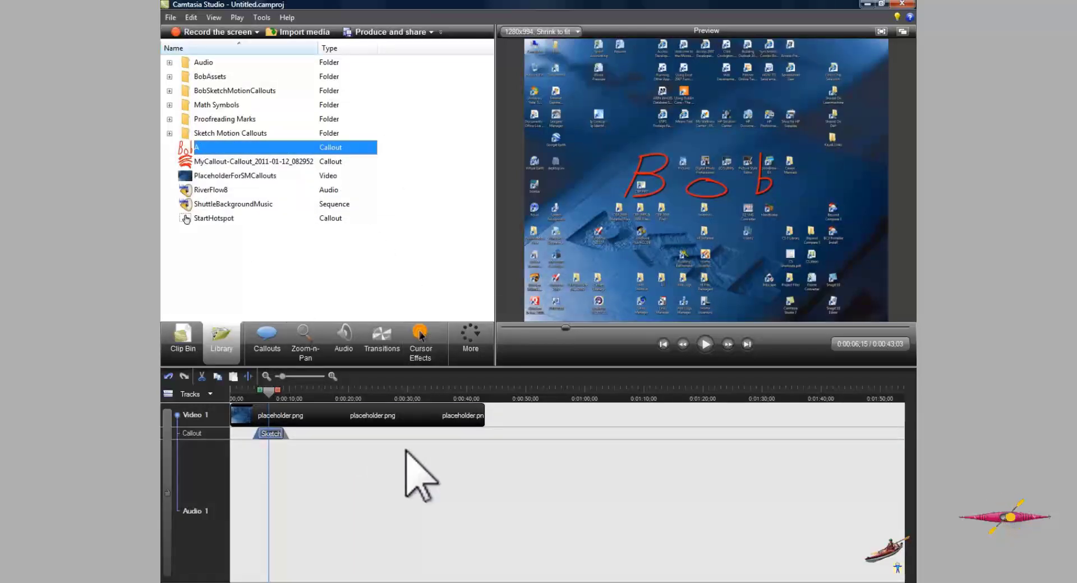
- Switch to Inkscape, delete the Bob strokes and draw the word Jones freehand with the Pencil tool
click(670, 581)
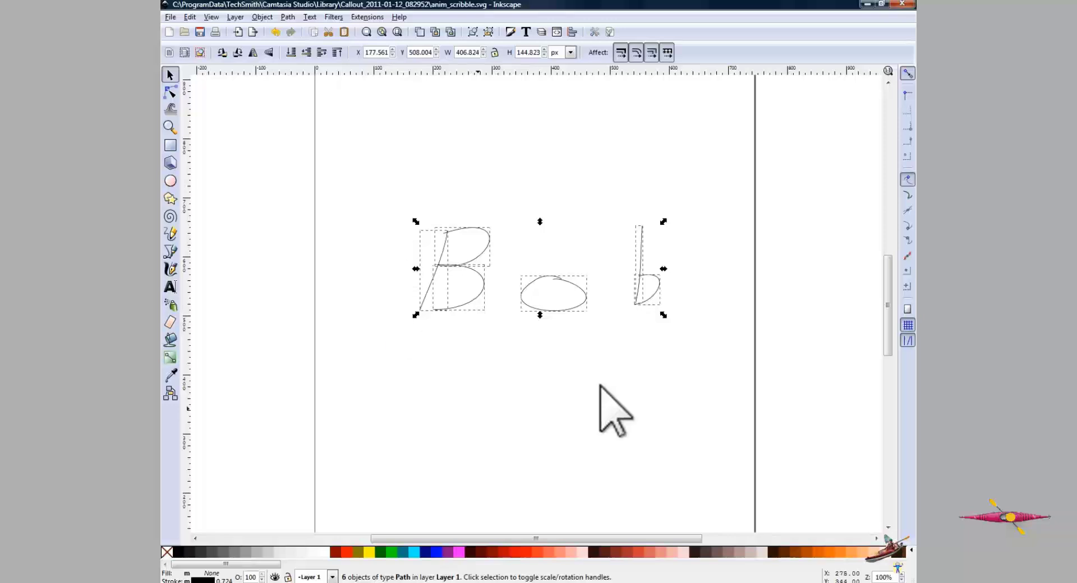
key(Delete)
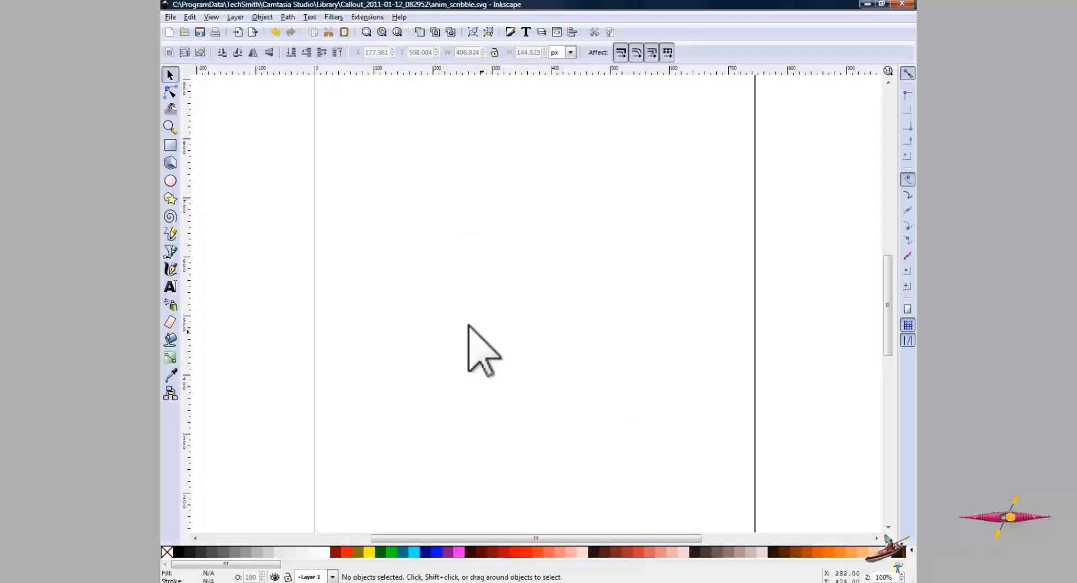
click(169, 231)
mouse_move(355, 308)
mouse_down()
mouse_move(421, 228)
mouse_move(411, 229)
mouse_move(488, 227)
mouse_up()
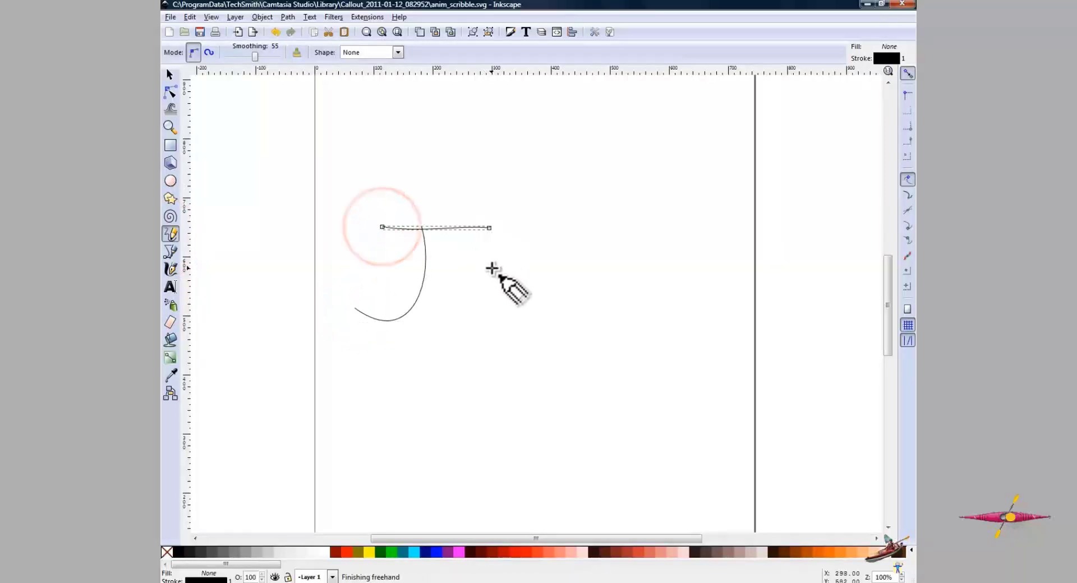
drag(493, 268, 494, 267)
drag(541, 305, 568, 303)
drag(601, 286, 603, 310)
mouse_move(670, 271)
mouse_down()
mouse_move(676, 310)
mouse_move(654, 313)
mouse_up()
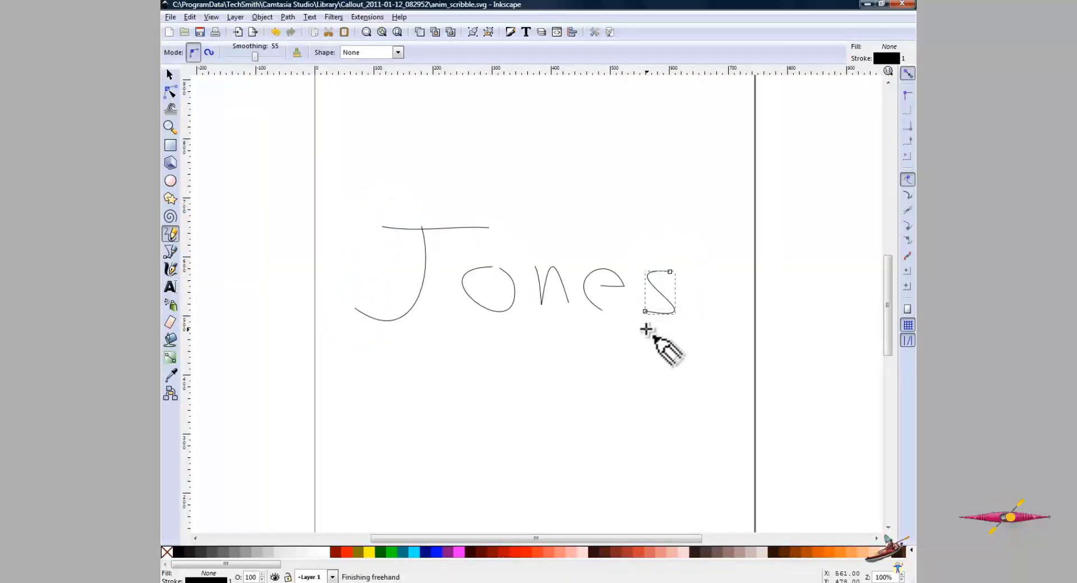
- Save the drawing as anim_scribble.svg in the Callout_2011-01-12_082952 folder, replacing the existing file
click(170, 16)
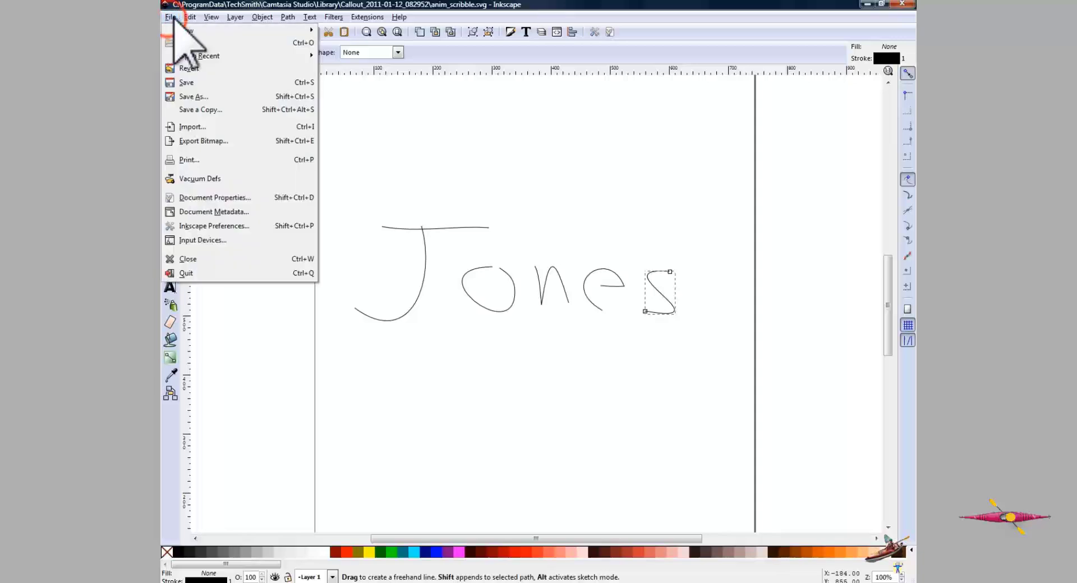
click(196, 97)
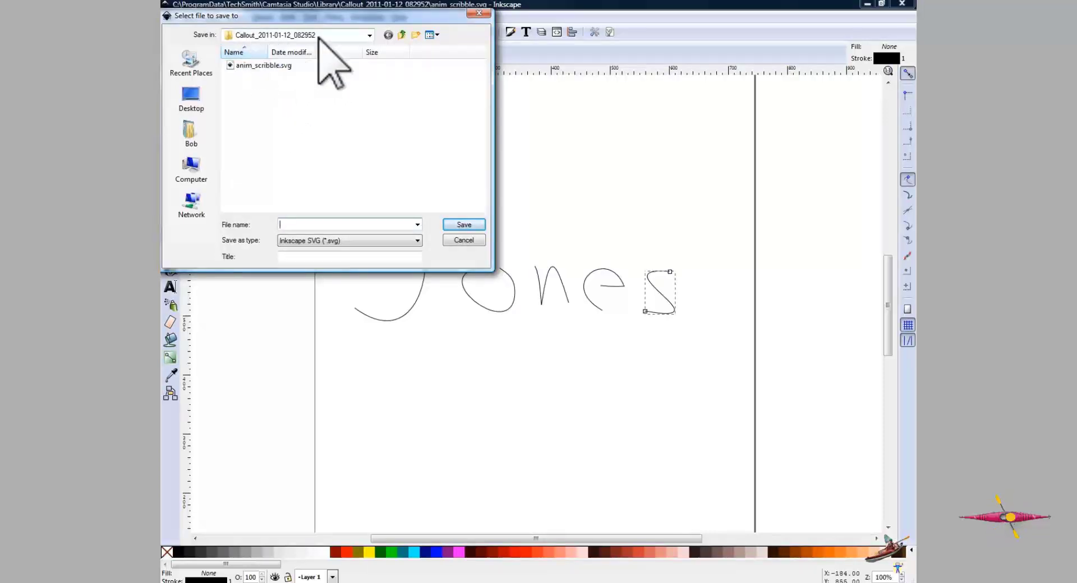
click(236, 66)
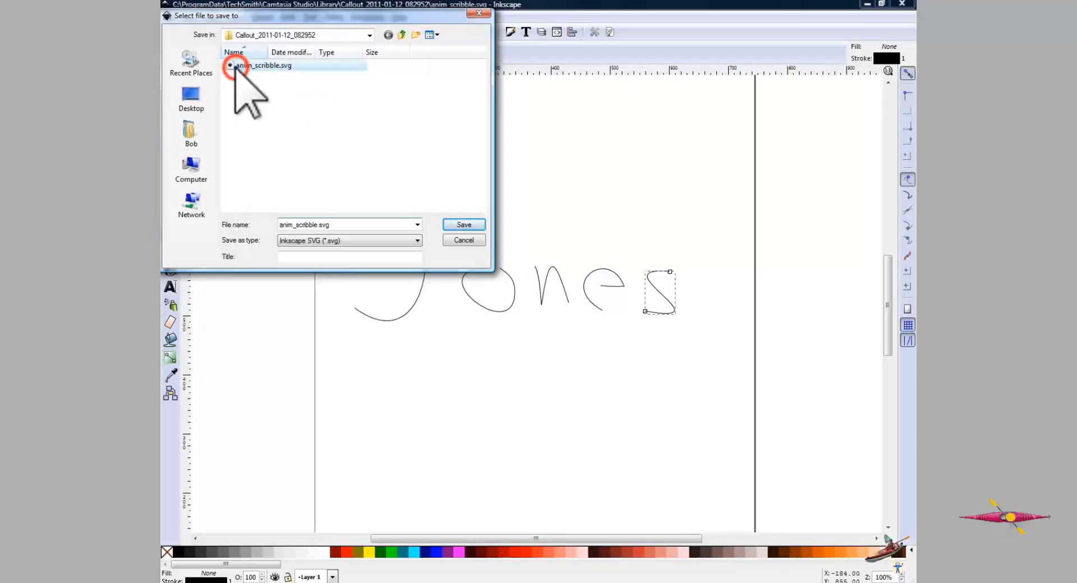
click(471, 224)
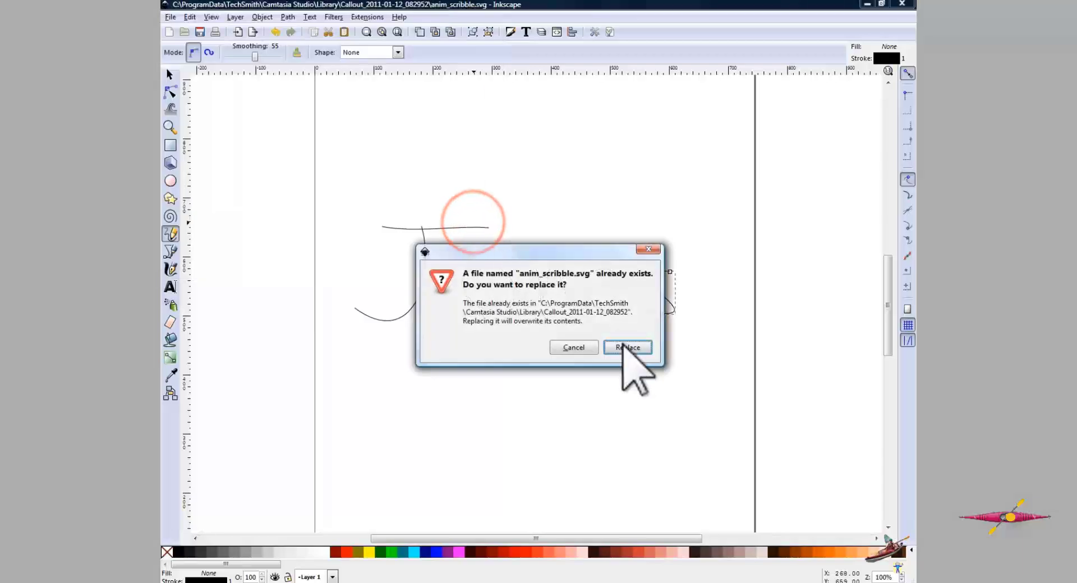
click(627, 349)
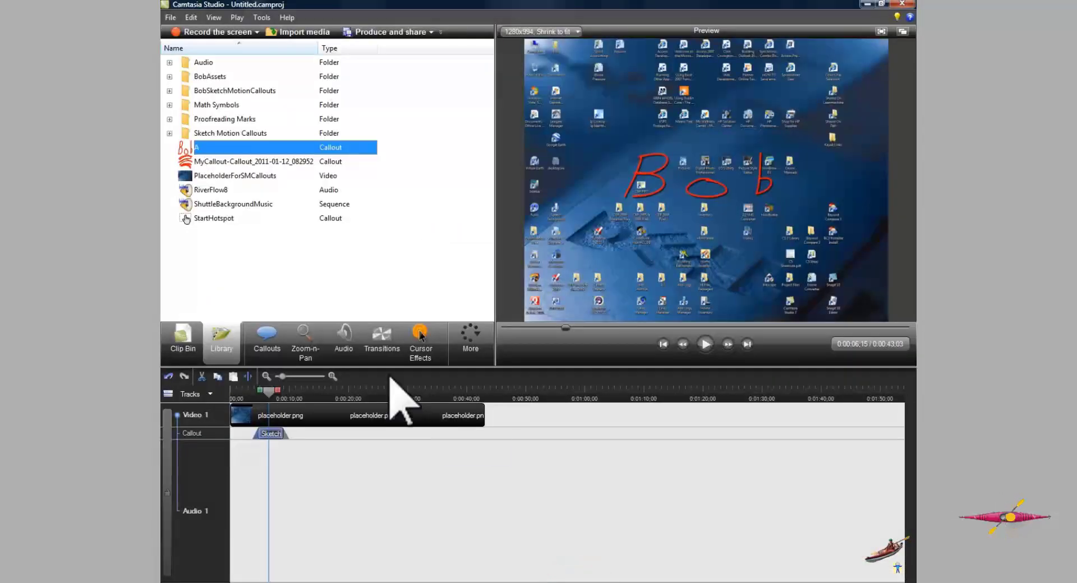
- Add the MyCallout-Callout_2011-01-12_082952 library callout to the timeline at about 20 seconds
drag(270, 391, 265, 391)
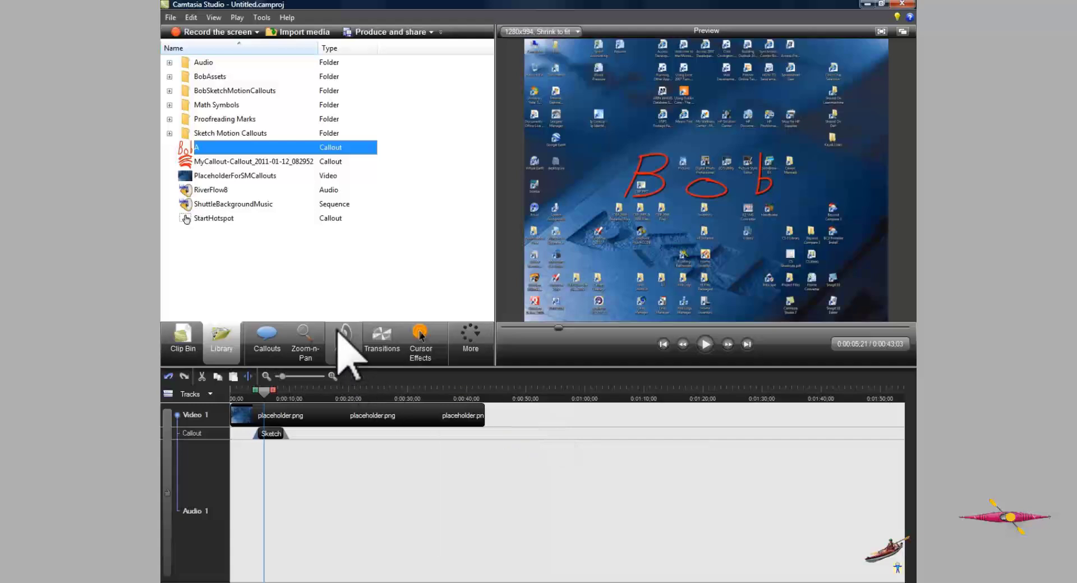
click(350, 389)
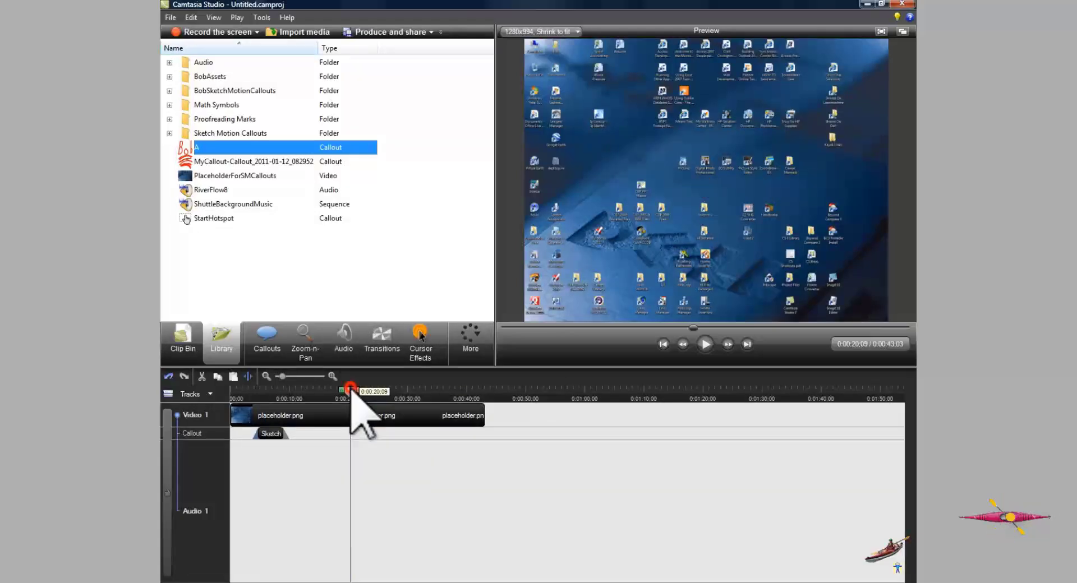
click(192, 162)
right_click(192, 163)
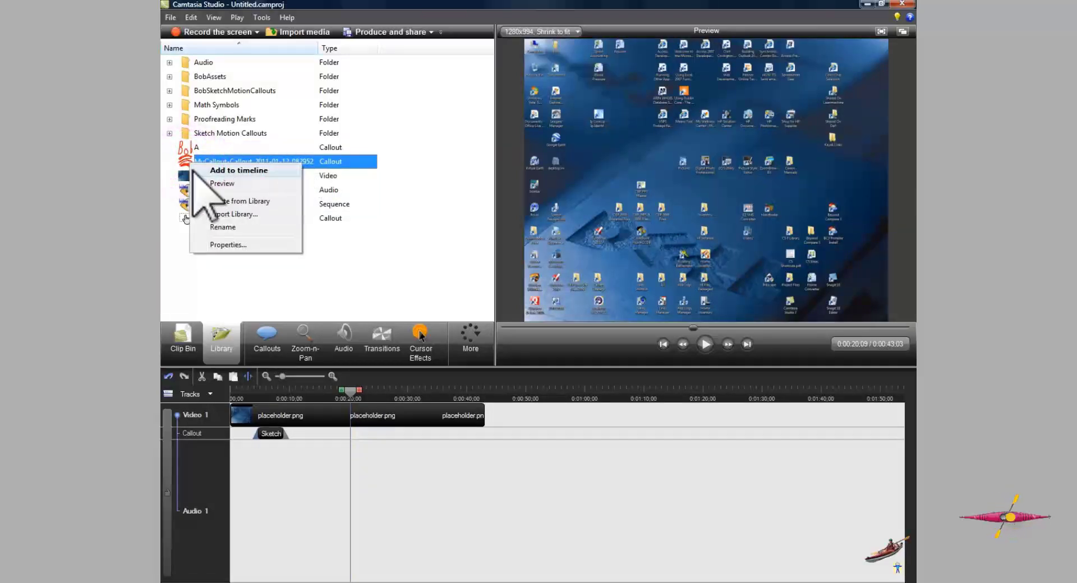
click(227, 170)
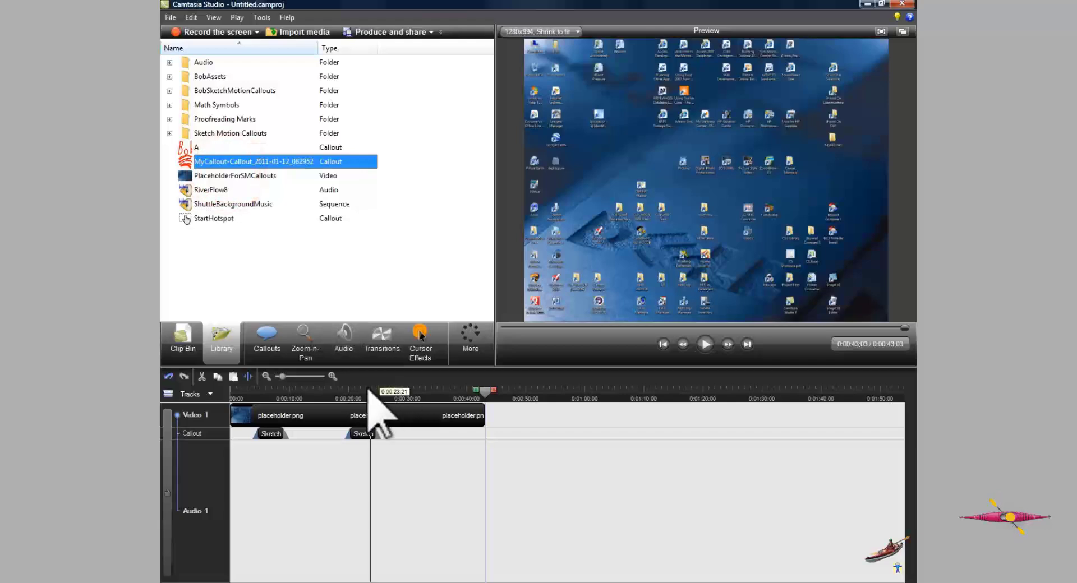
- Resize the Jones callout to about 508 × 177 and place it below Bob at X 299, Y 633
click(365, 387)
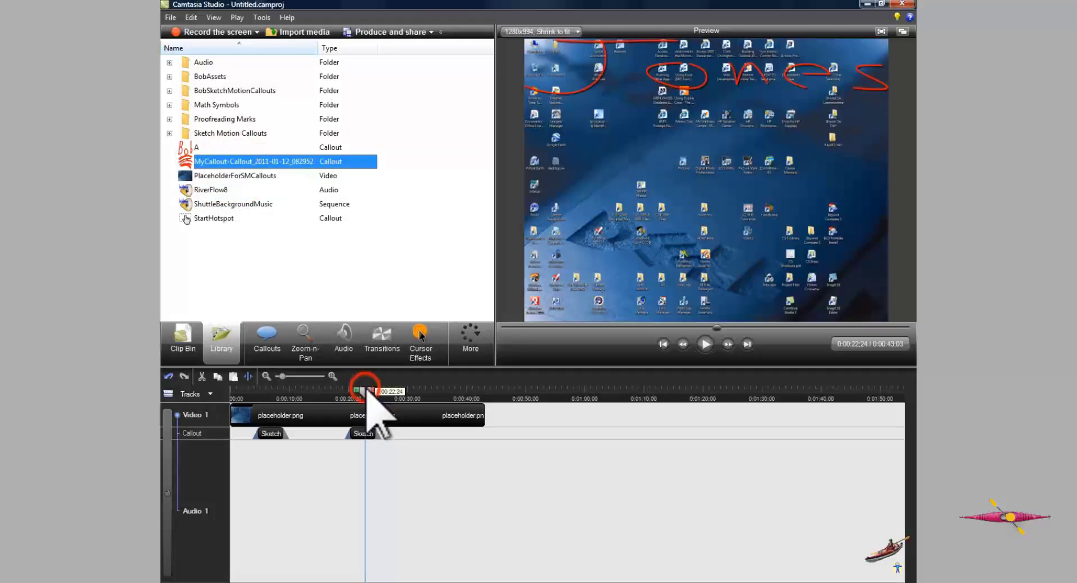
click(716, 69)
drag(712, 68, 706, 204)
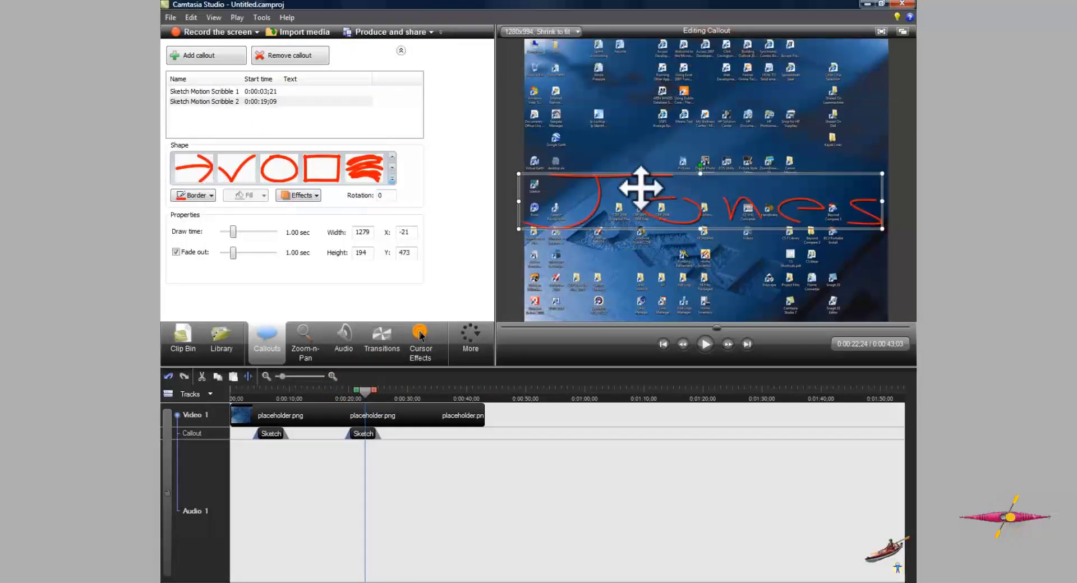
drag(518, 175, 745, 174)
drag(817, 200, 808, 207)
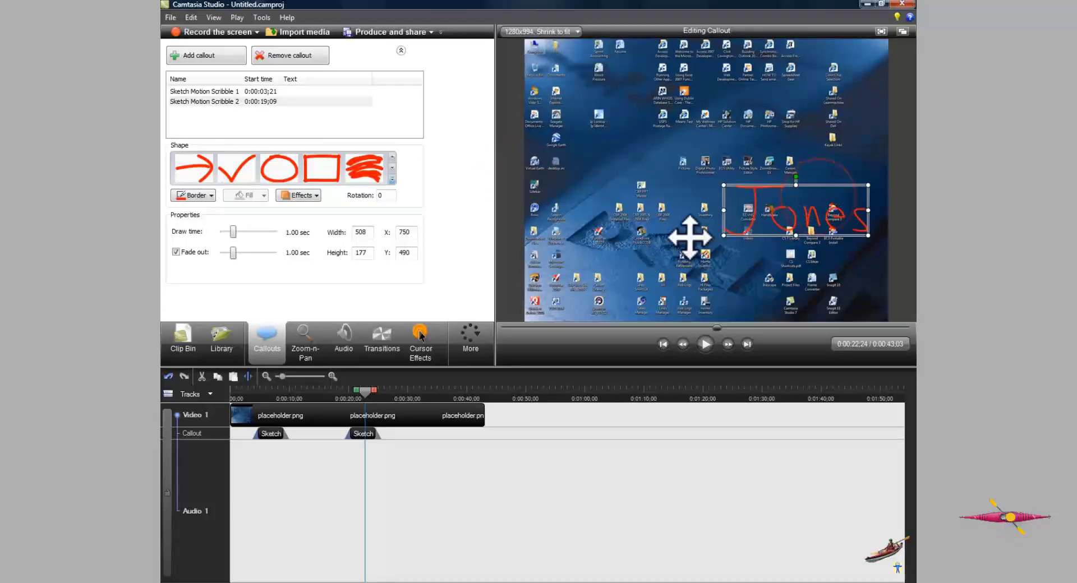
drag(689, 236, 689, 238)
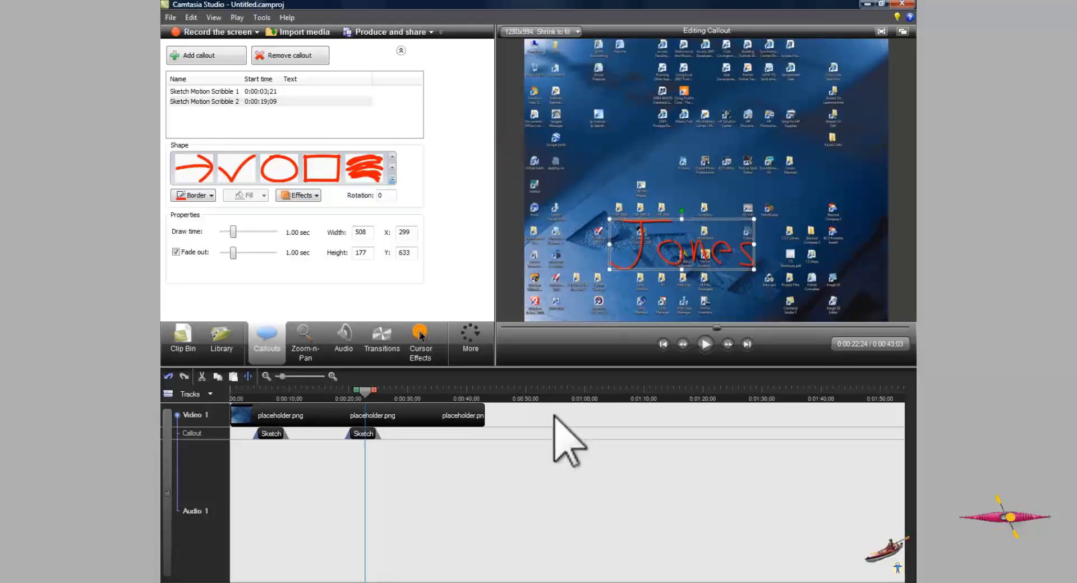
- Create a new callout line on the timeline
click(419, 435)
right_click(419, 435)
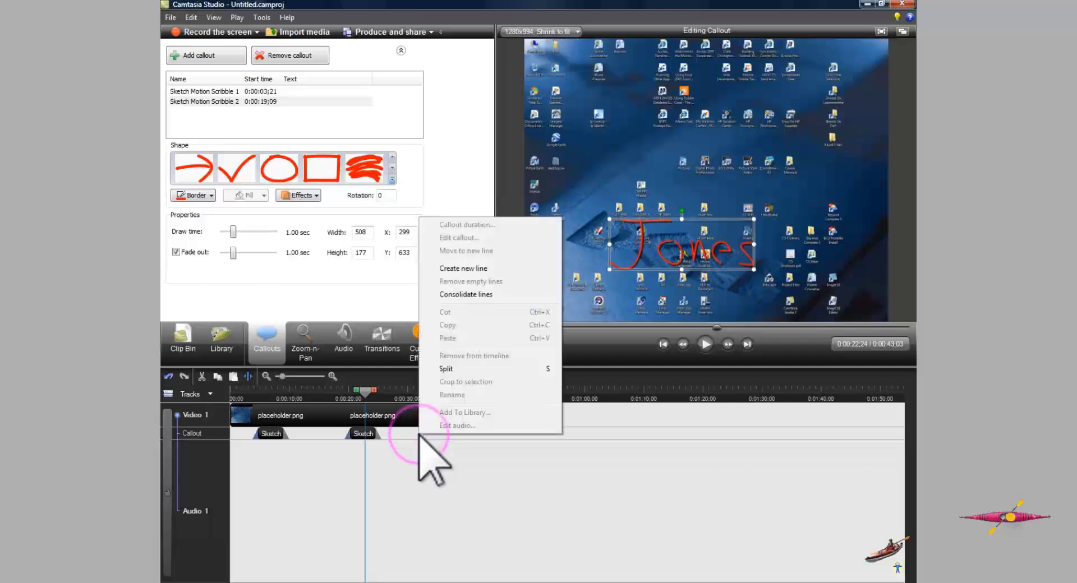
click(487, 269)
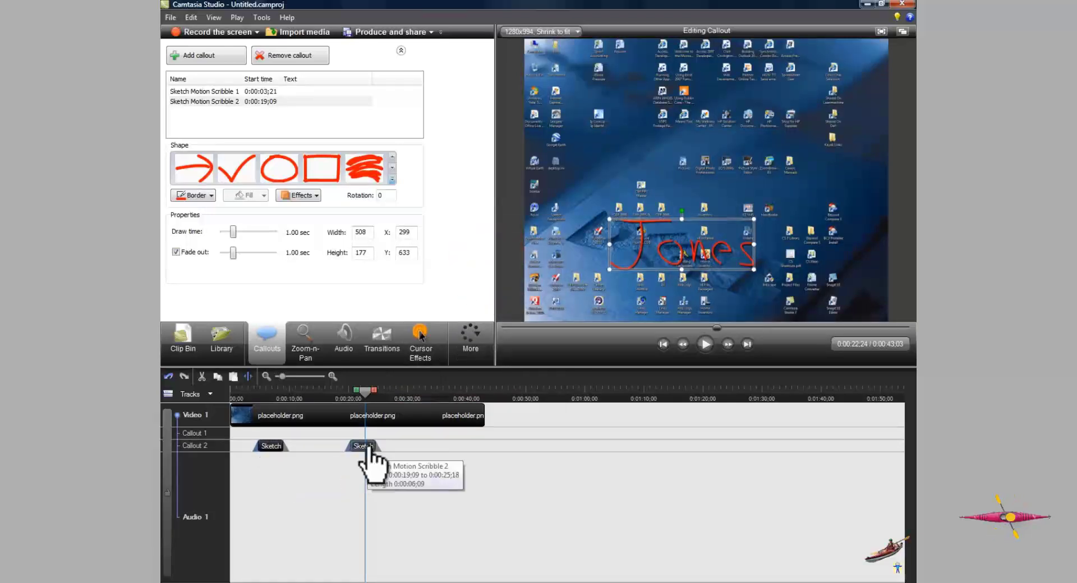
- Move the Jones callout onto the second callout line so it starts with Bob at 0:00:03;21
drag(364, 445, 281, 433)
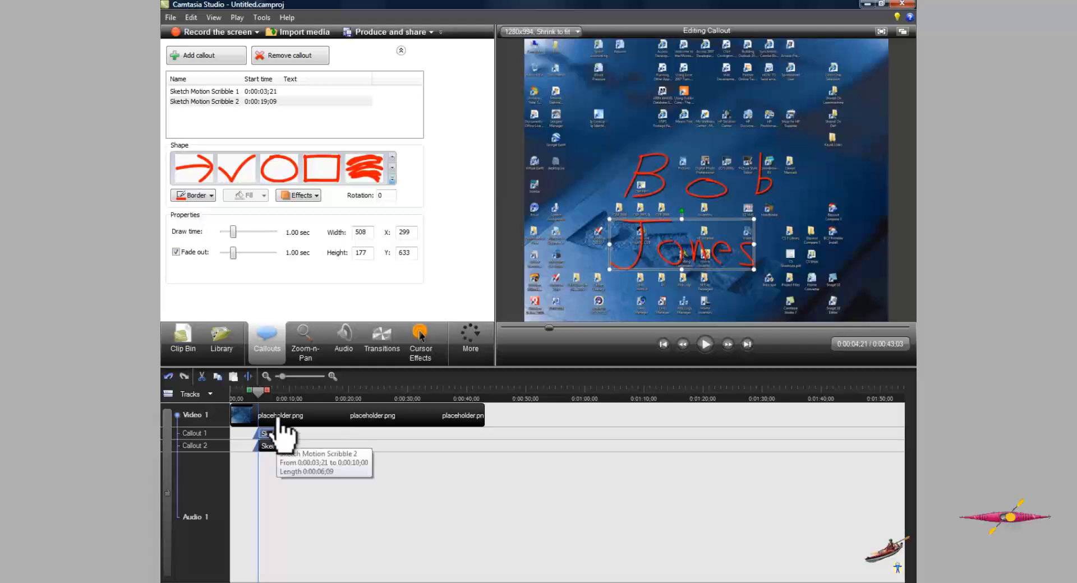
click(272, 399)
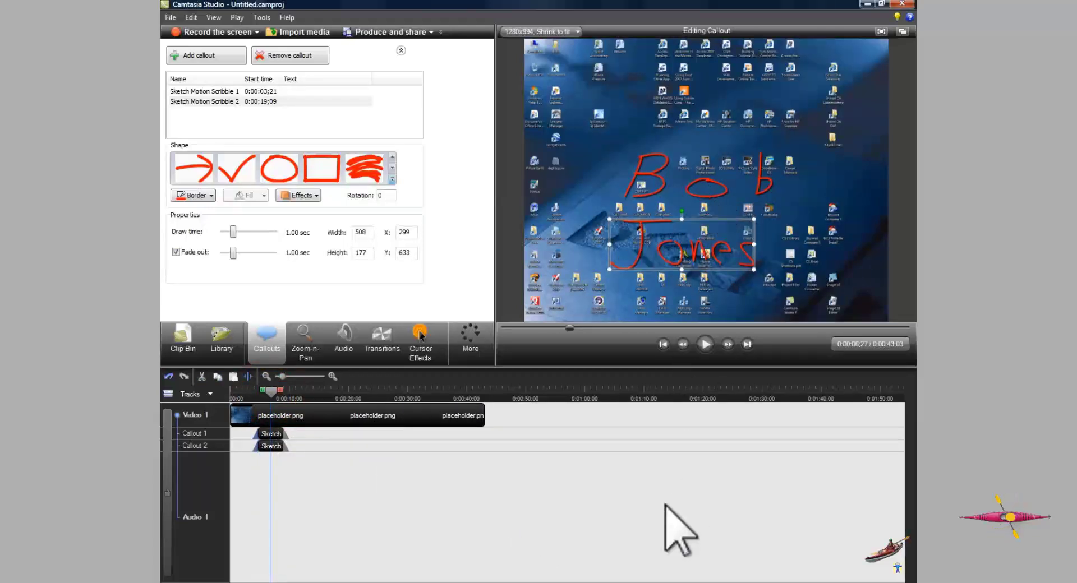
- Play back the timeline to preview both sketch callouts
click(245, 393)
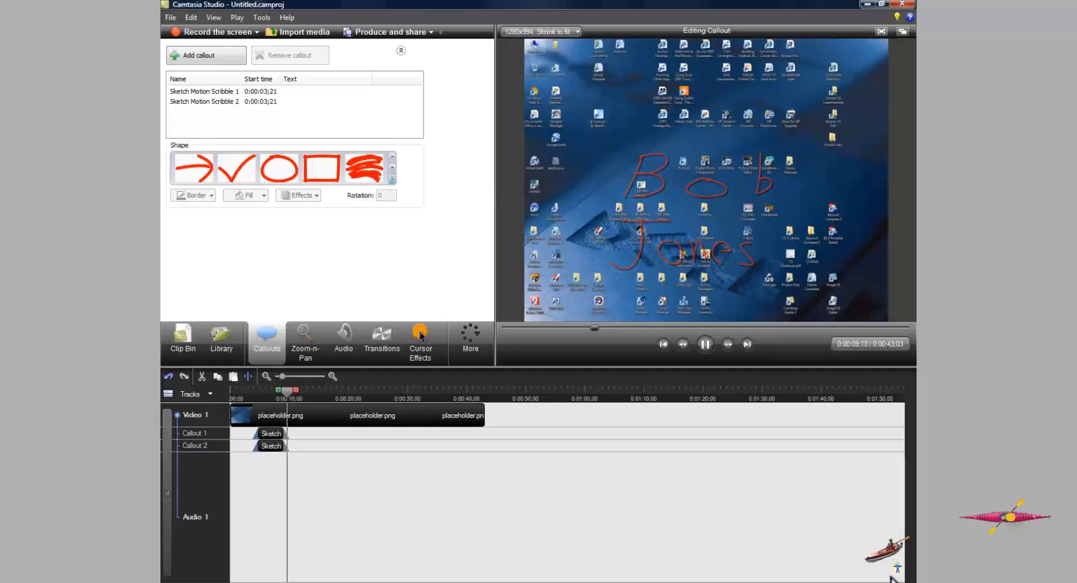
key(space)
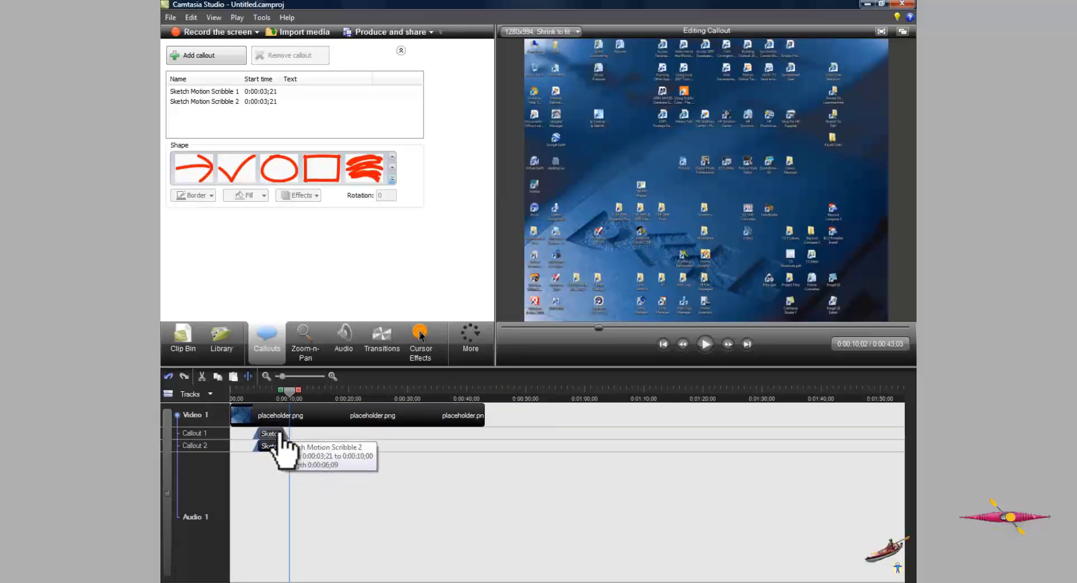
click(222, 350)
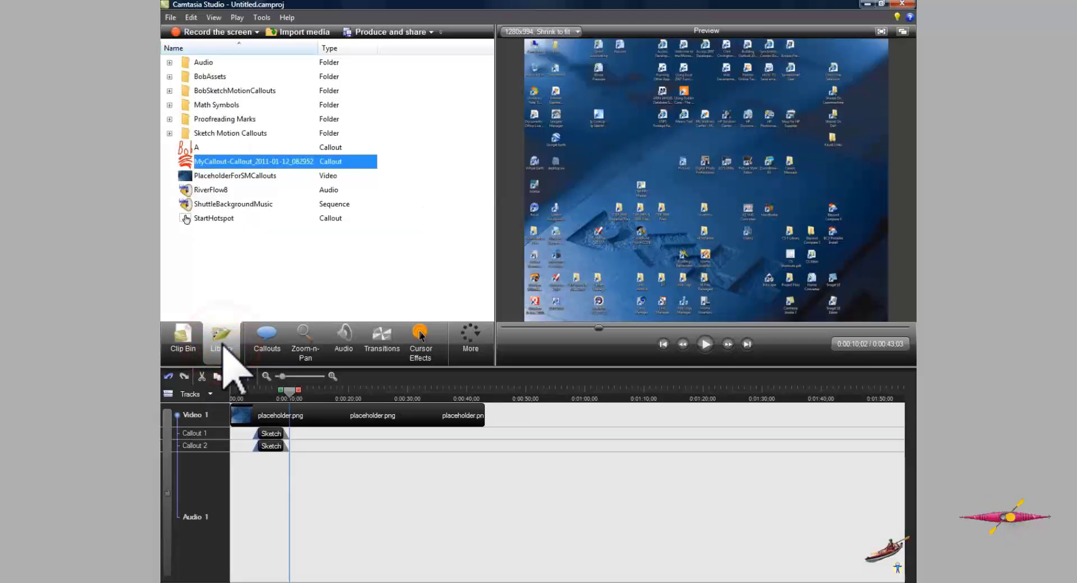